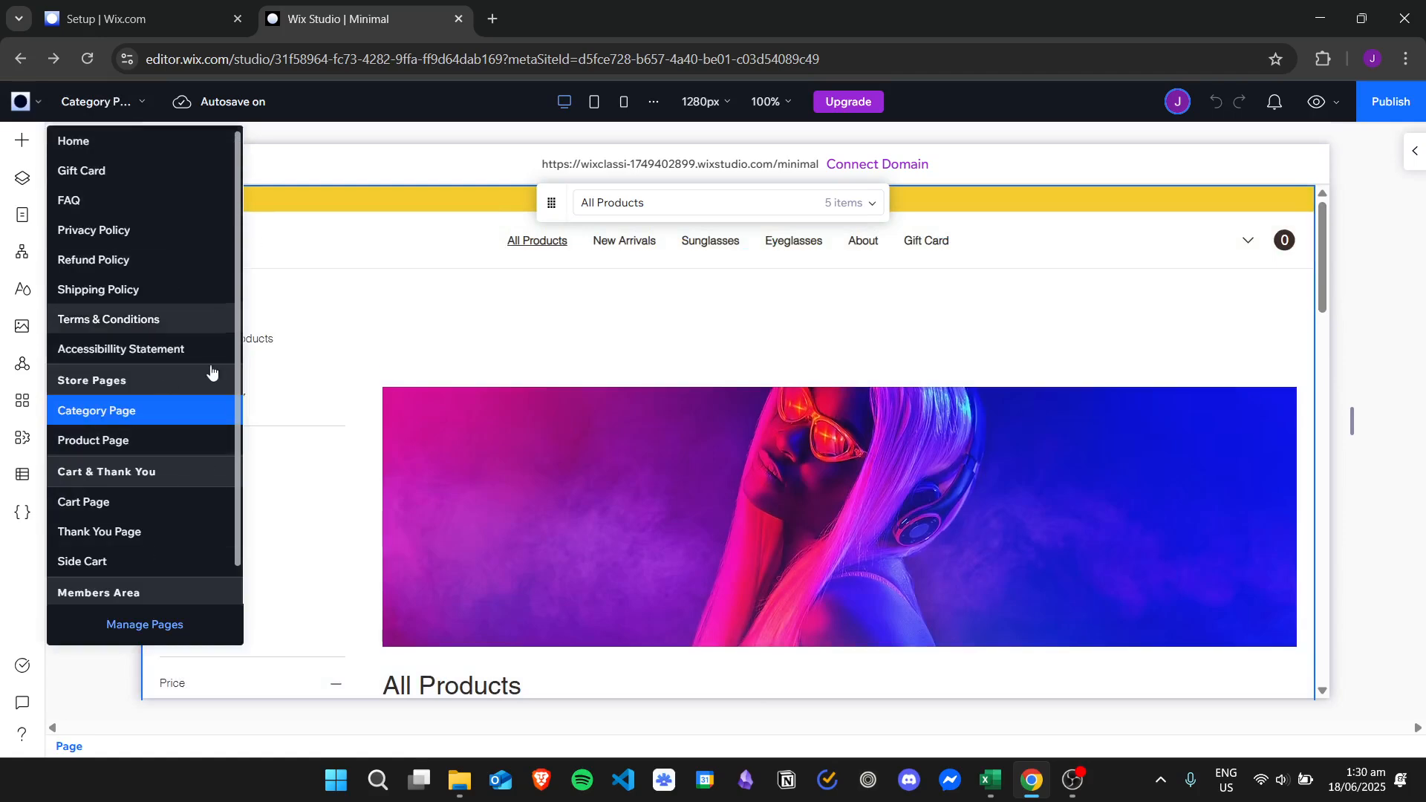
# Open the store's Category Page and scroll through its All Products banner, filters and product grid.
pyautogui.click(180, 412)
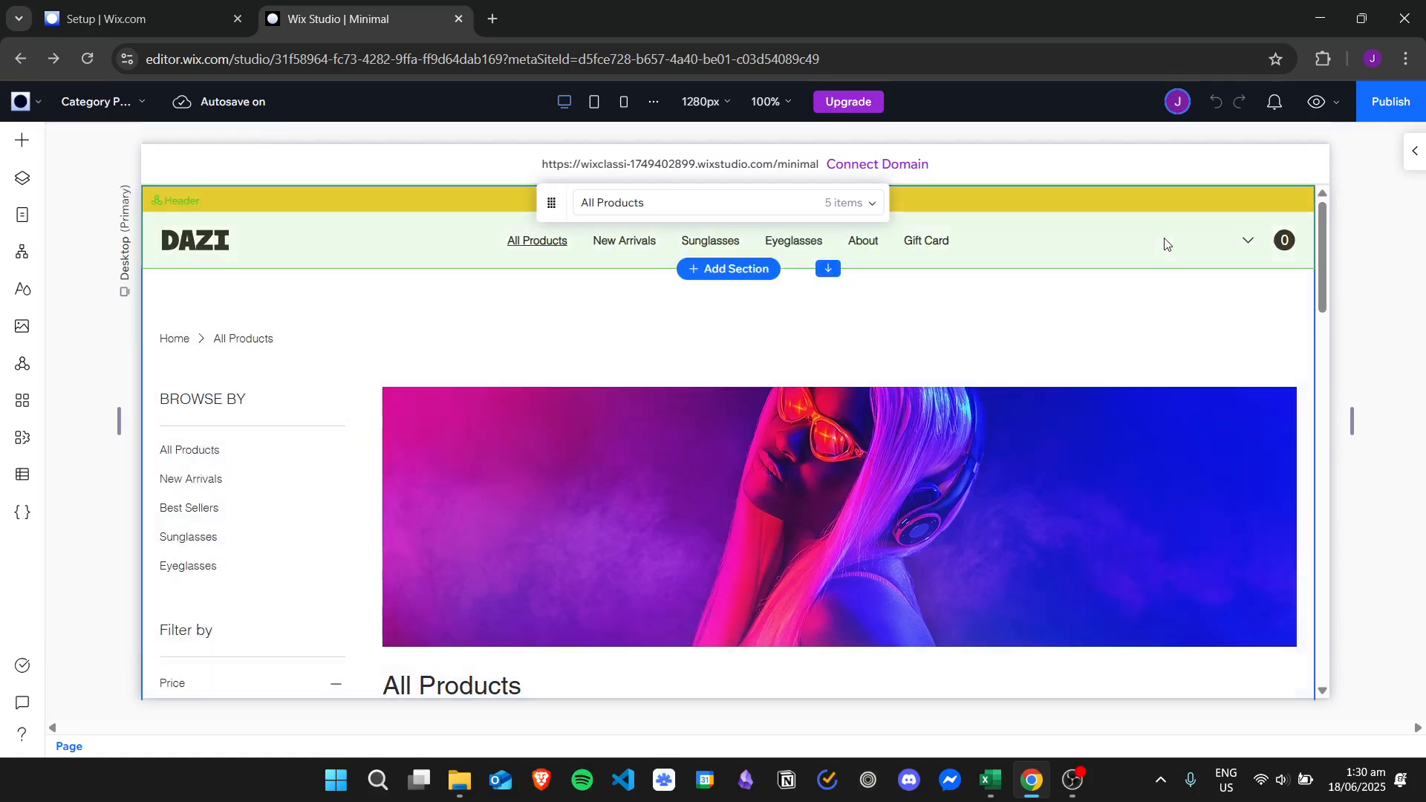
pyautogui.scroll(-5, 1329, 268)
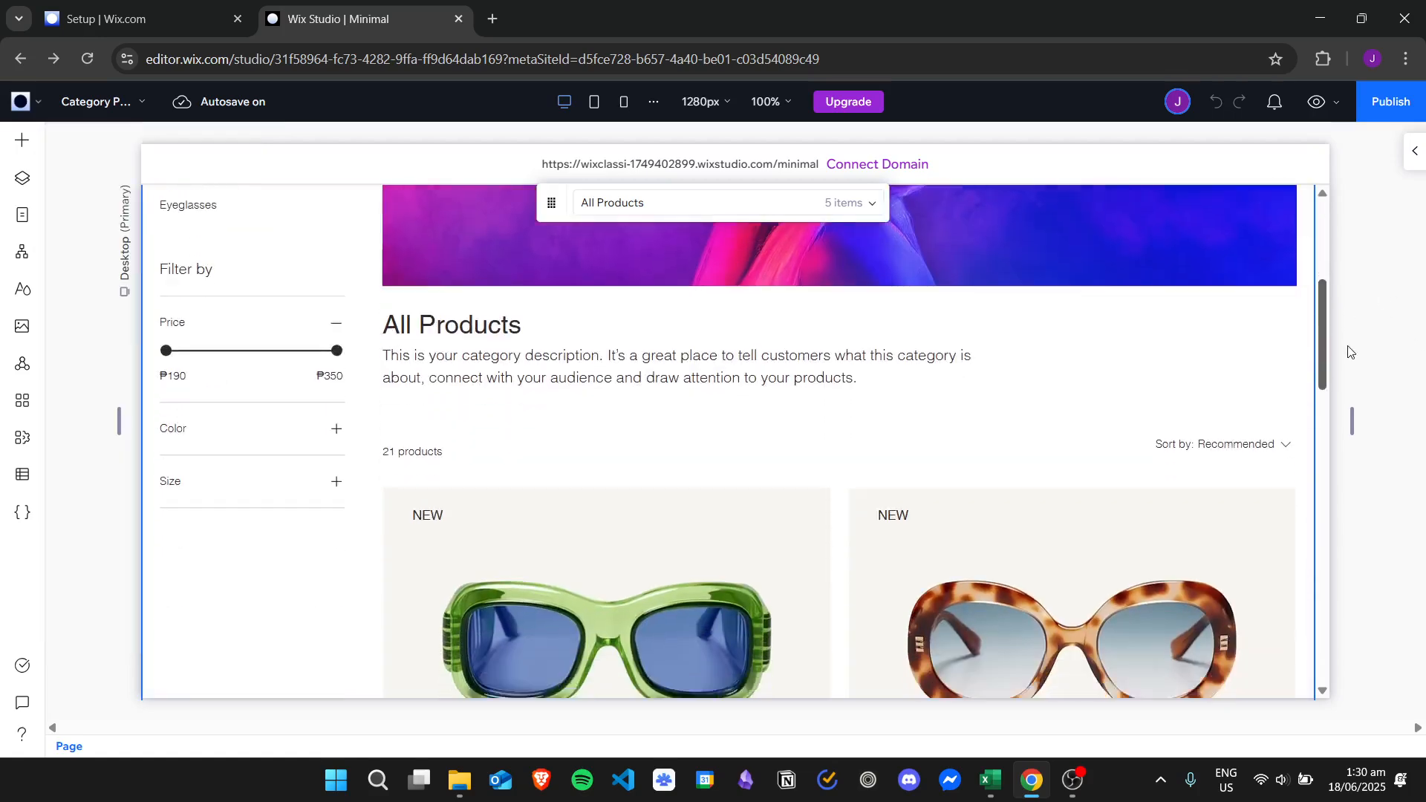
pyautogui.scroll(6, 1337, 297)
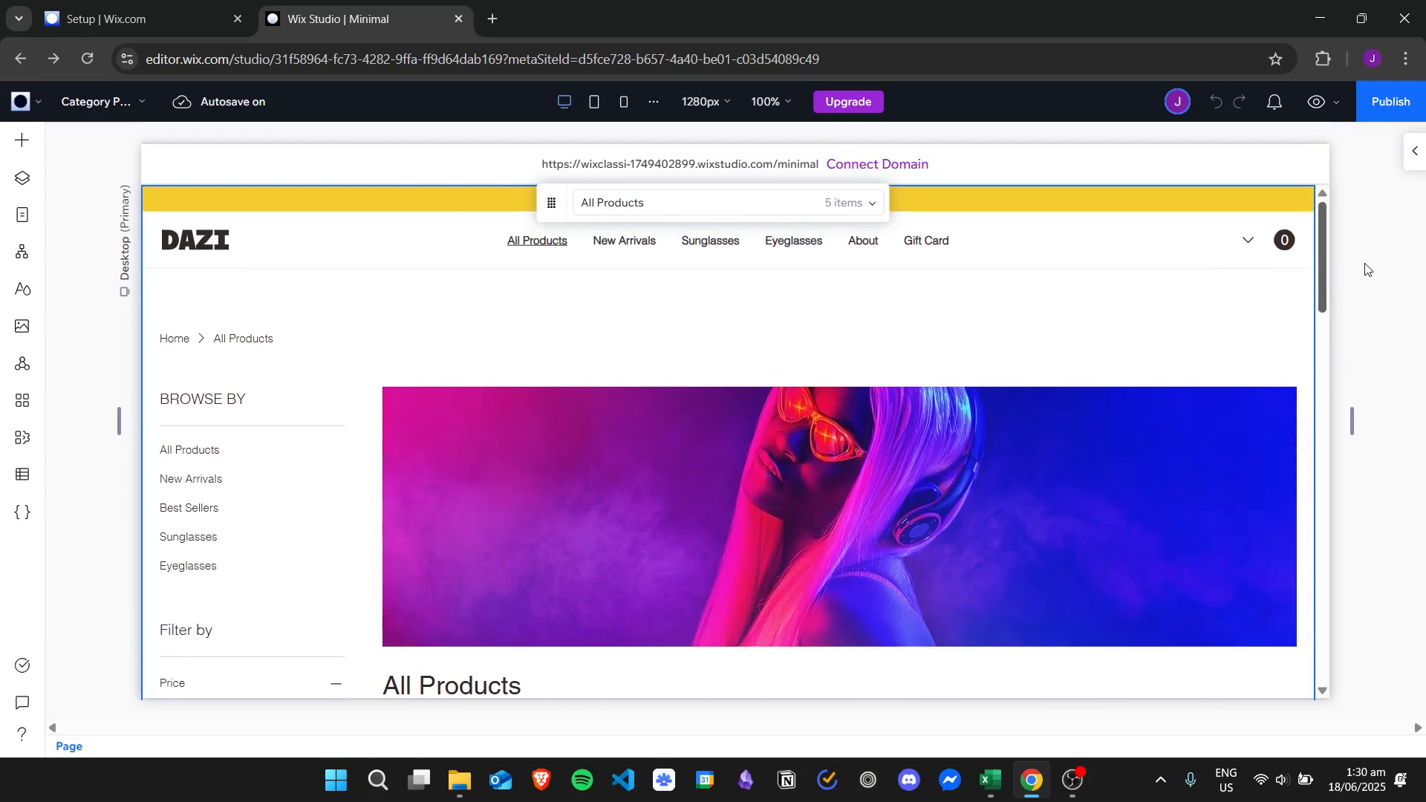
pyautogui.scroll(-1, 1367, 270)
pyautogui.scroll(-1, 1371, 275)
# Select the Category Page widget through its section's layers and open its Settings.
pyautogui.click(690, 282)
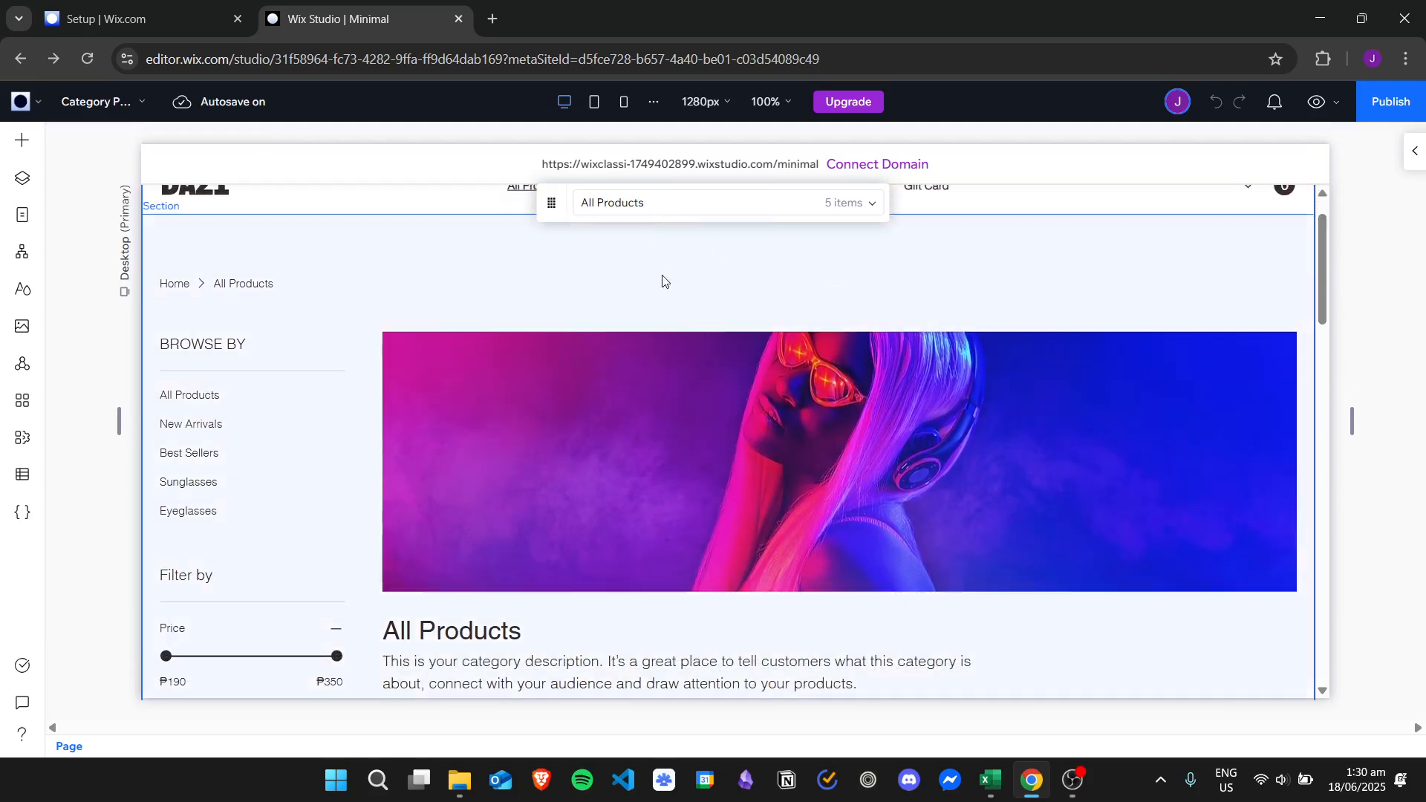
pyautogui.rightClick(461, 270)
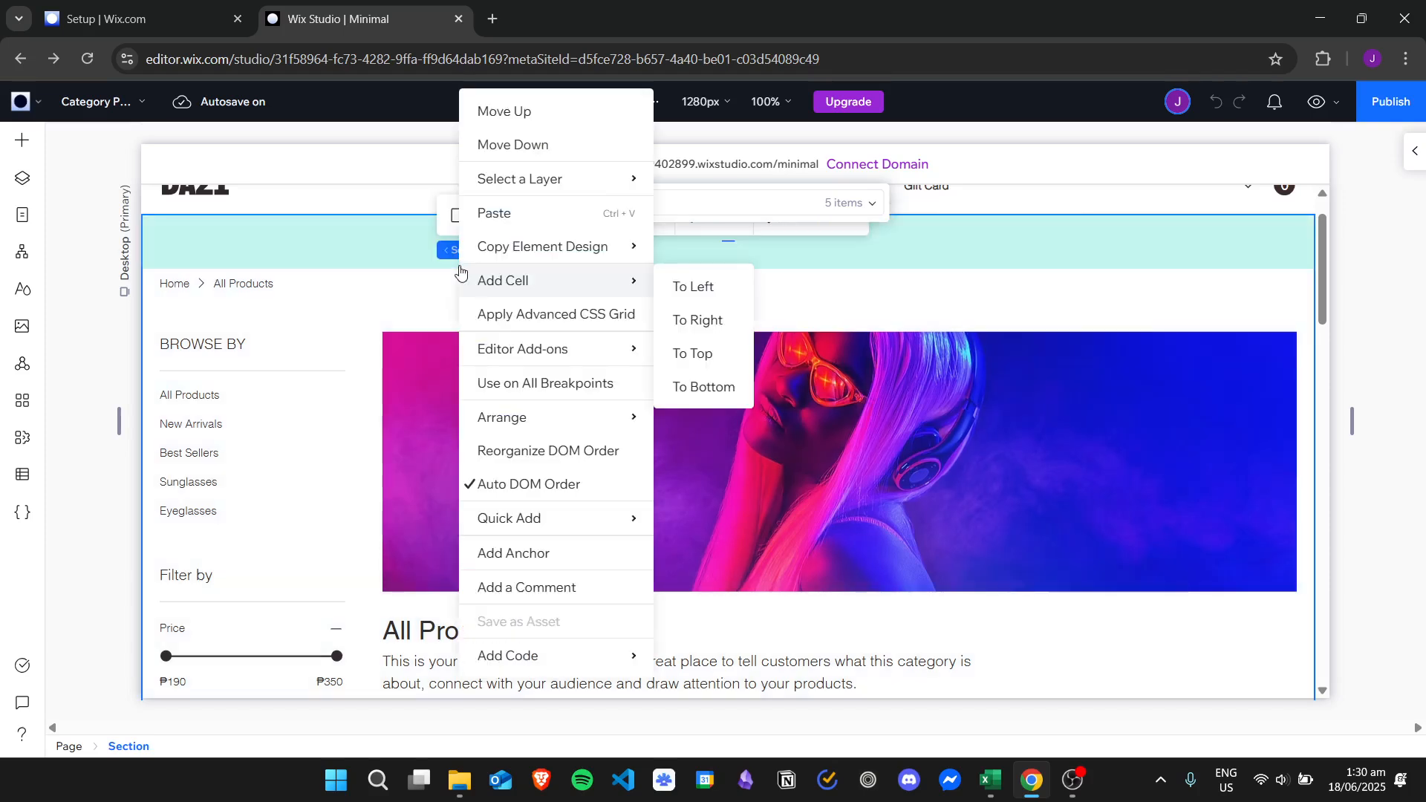
pyautogui.moveTo(548, 186)
pyautogui.click(735, 185)
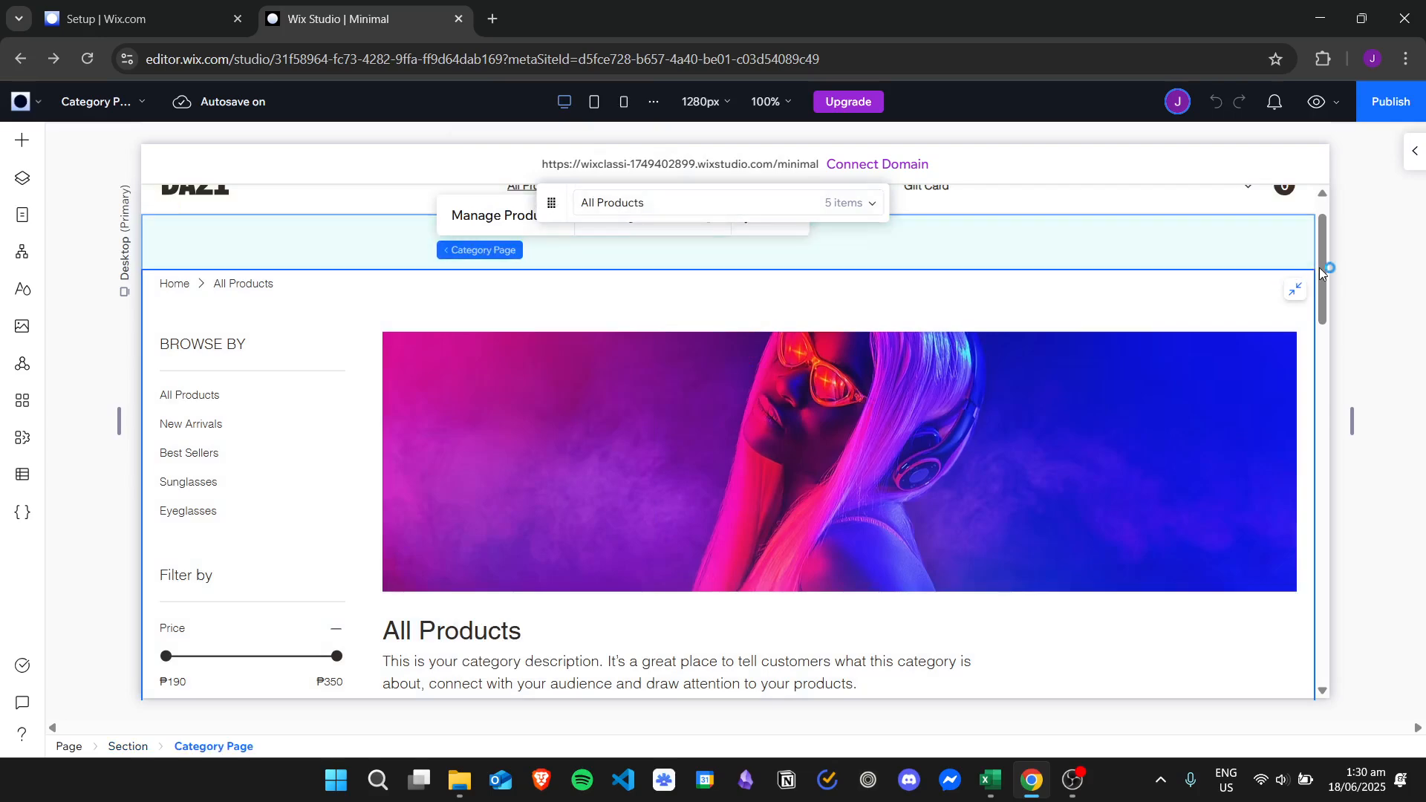
pyautogui.moveTo(1322, 268); pyautogui.dragTo(1321, 256)
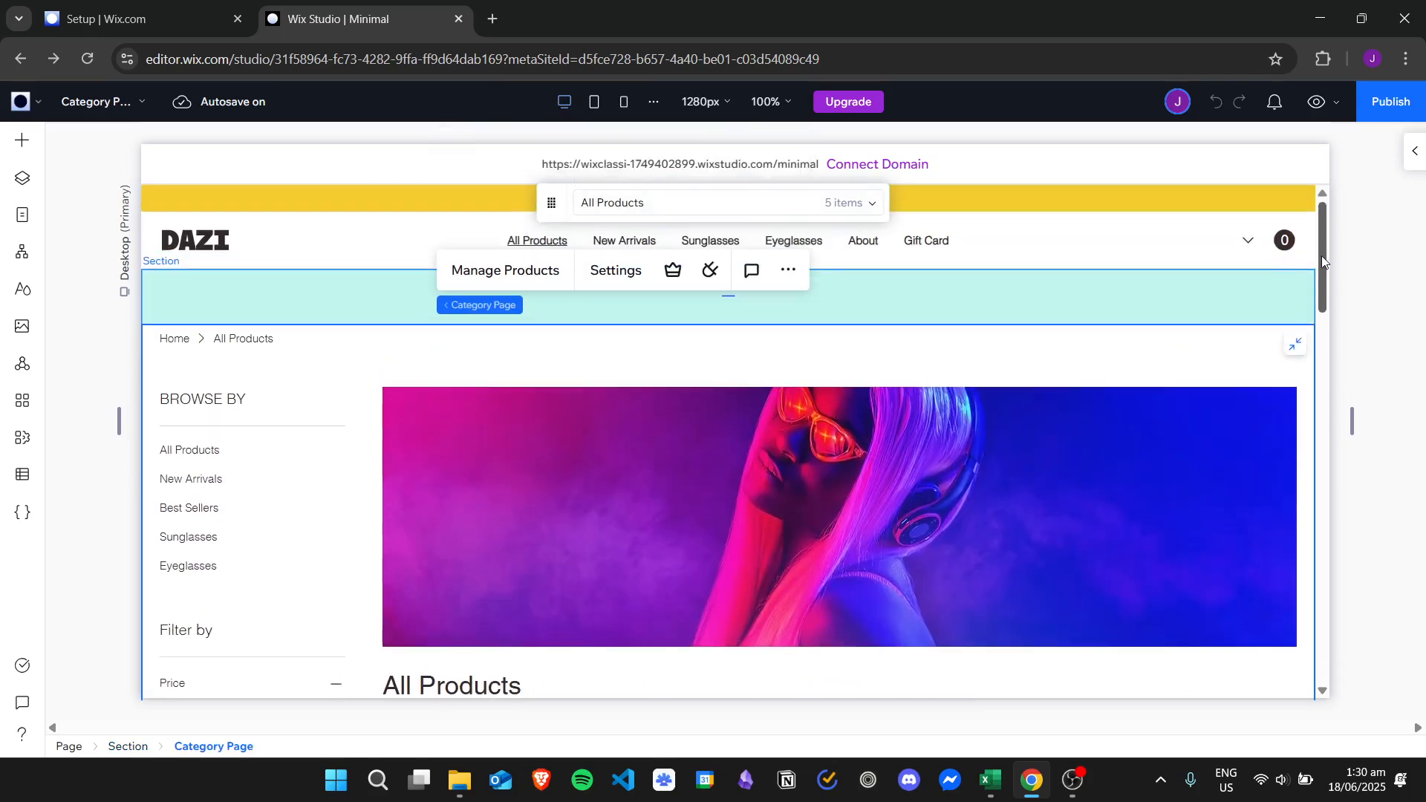
pyautogui.click(626, 274)
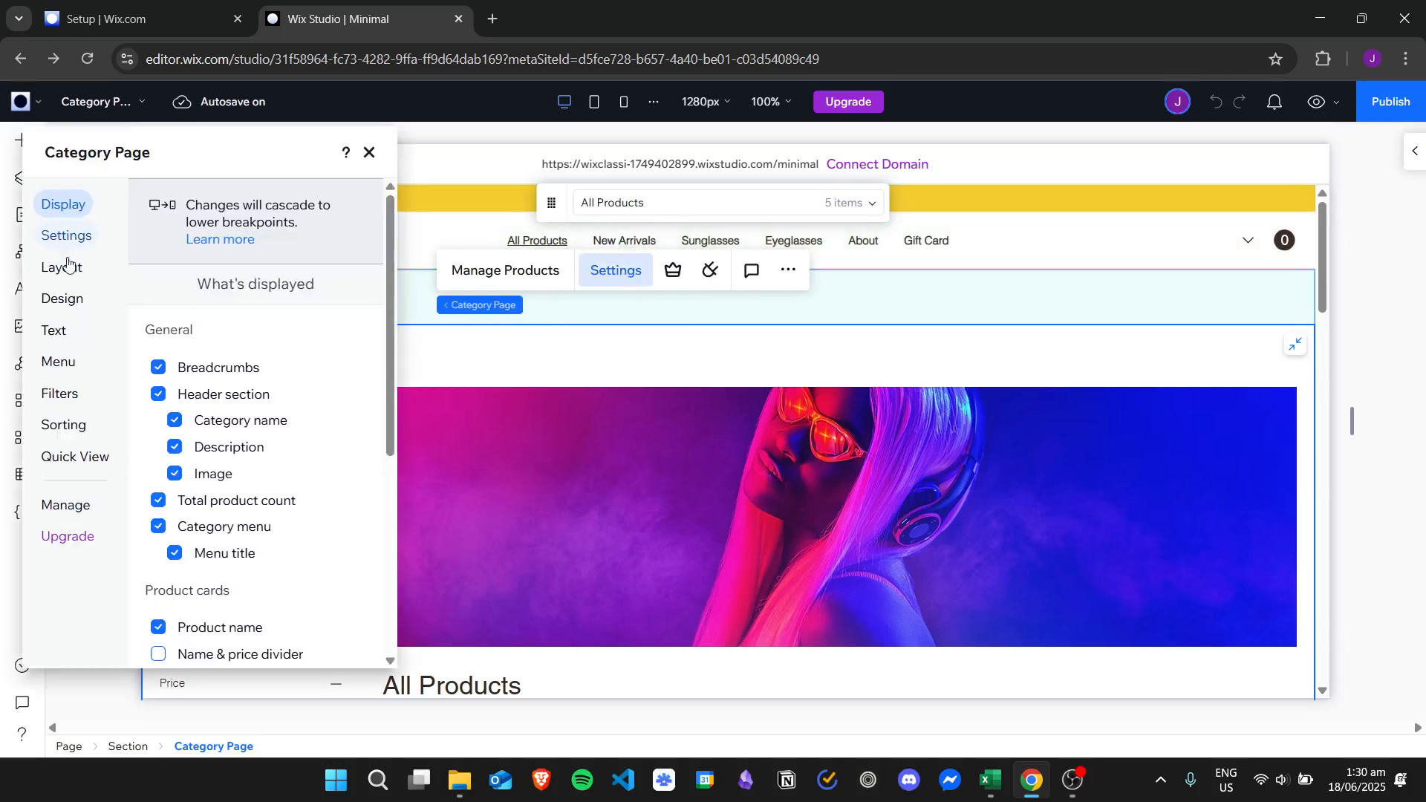
# In the Filters settings, move the panel right and toggle Show filters off and back on.
pyautogui.click(73, 394)
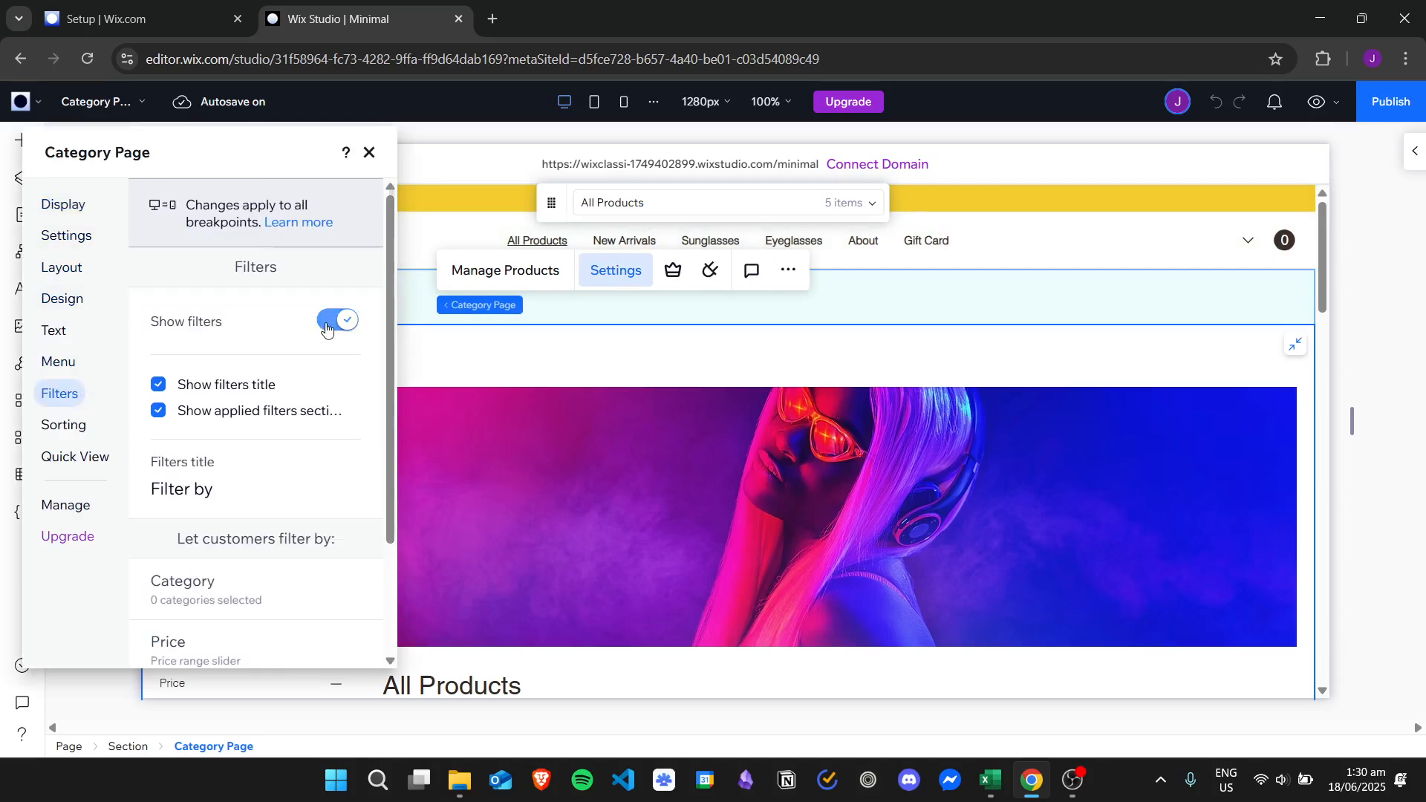
pyautogui.moveTo(226, 149); pyautogui.dragTo(996, 160)
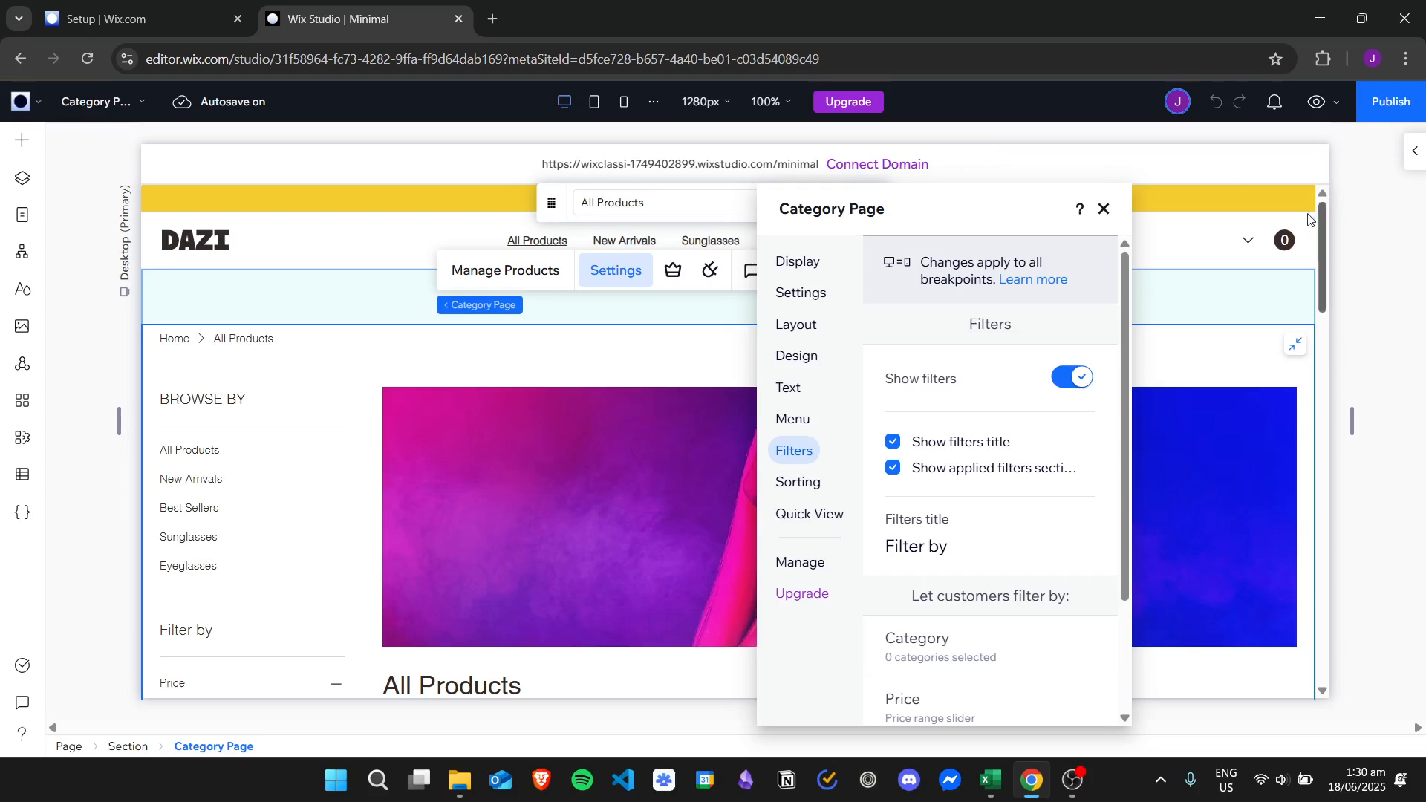
pyautogui.moveTo(1319, 230); pyautogui.dragTo(1311, 300)
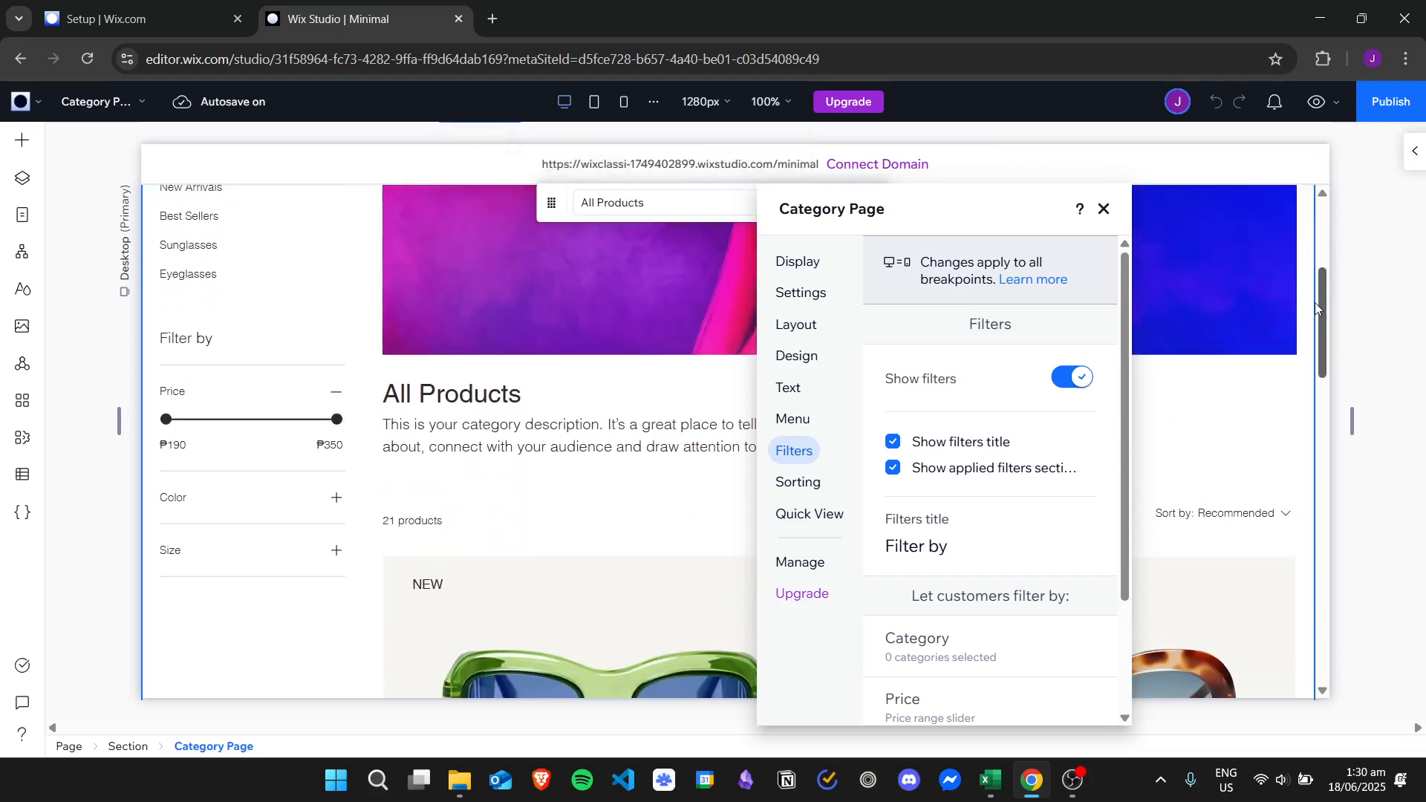
pyautogui.scroll(-1, 1314, 301)
pyautogui.click(1072, 379)
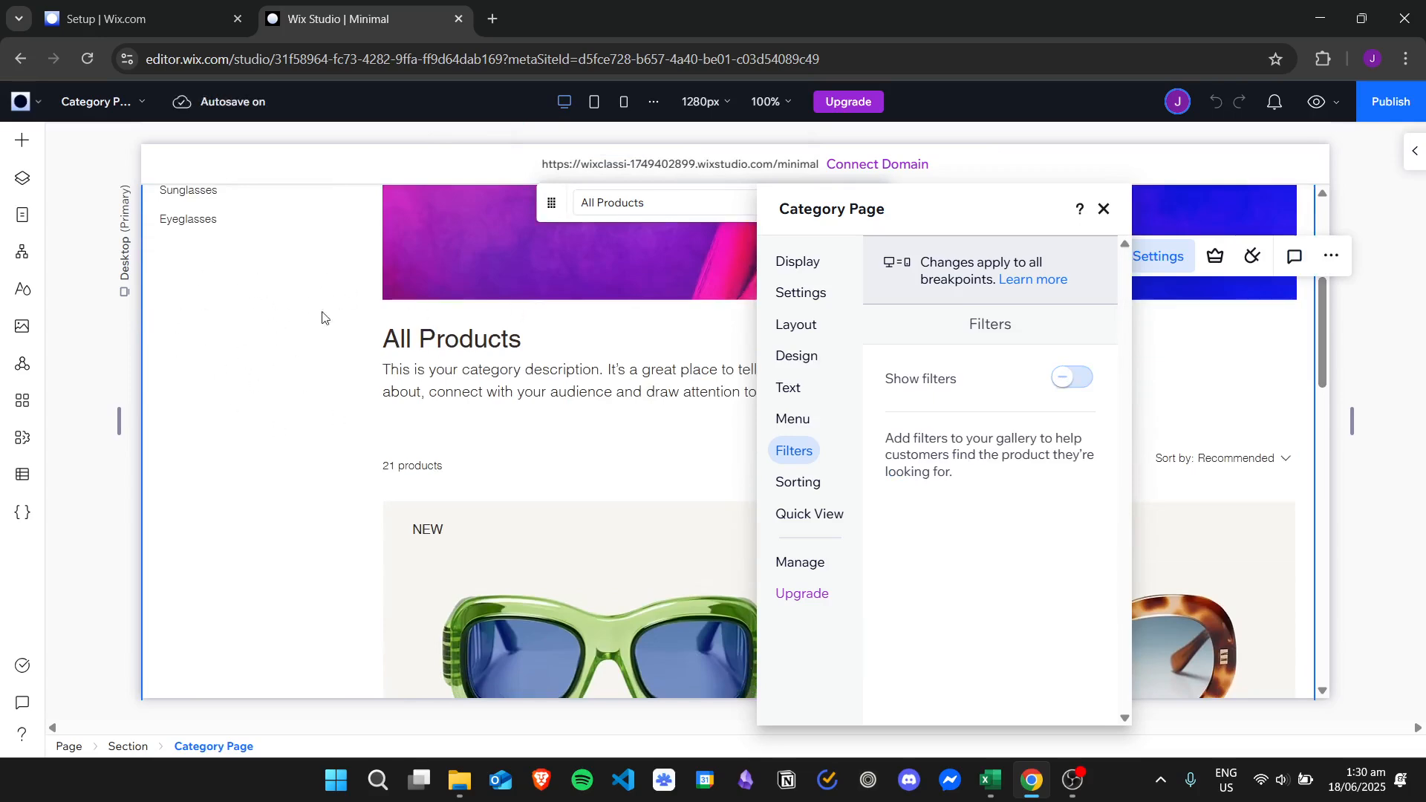
pyautogui.click(1073, 378)
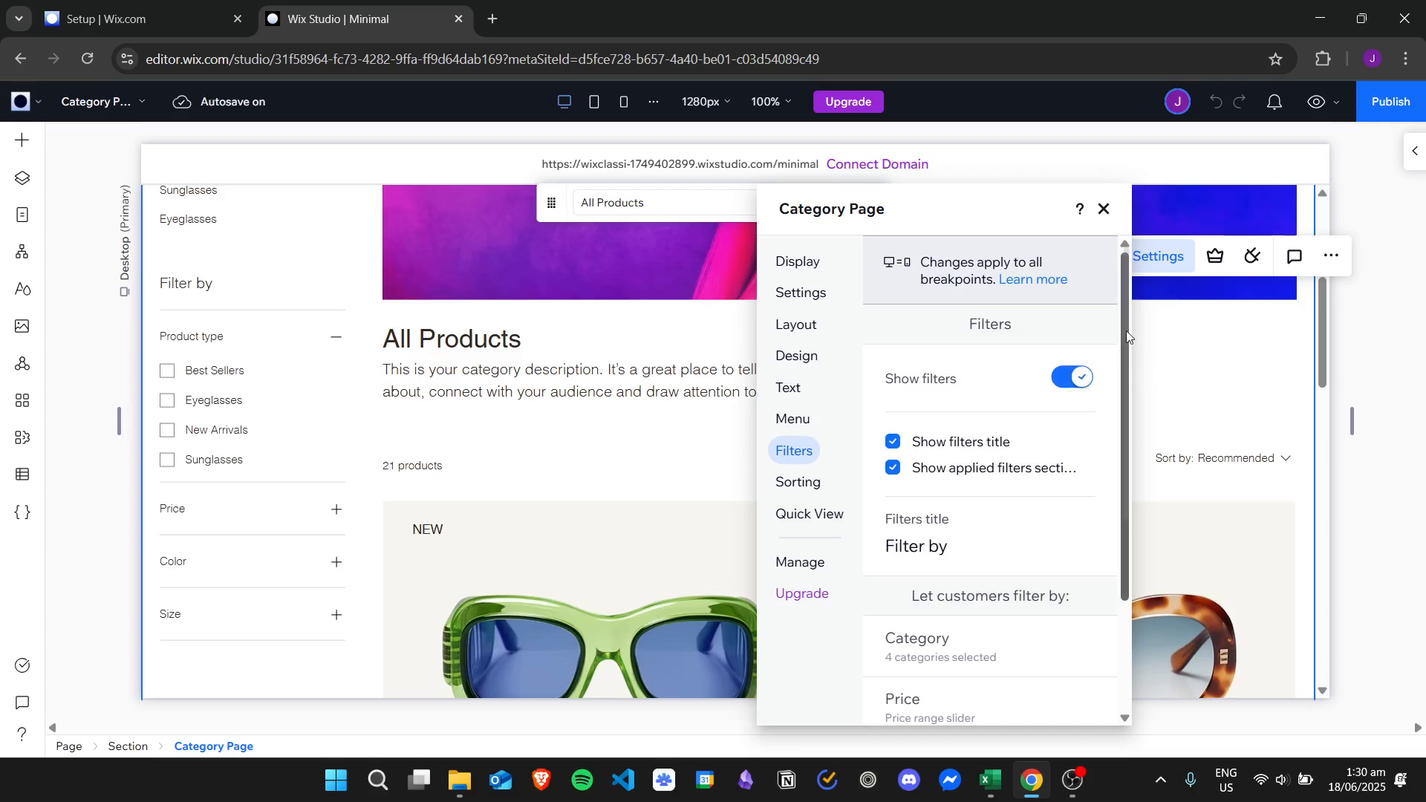
# Toggle Show filters title off and back on.
pyautogui.moveTo(1122, 341); pyautogui.dragTo(1125, 404)
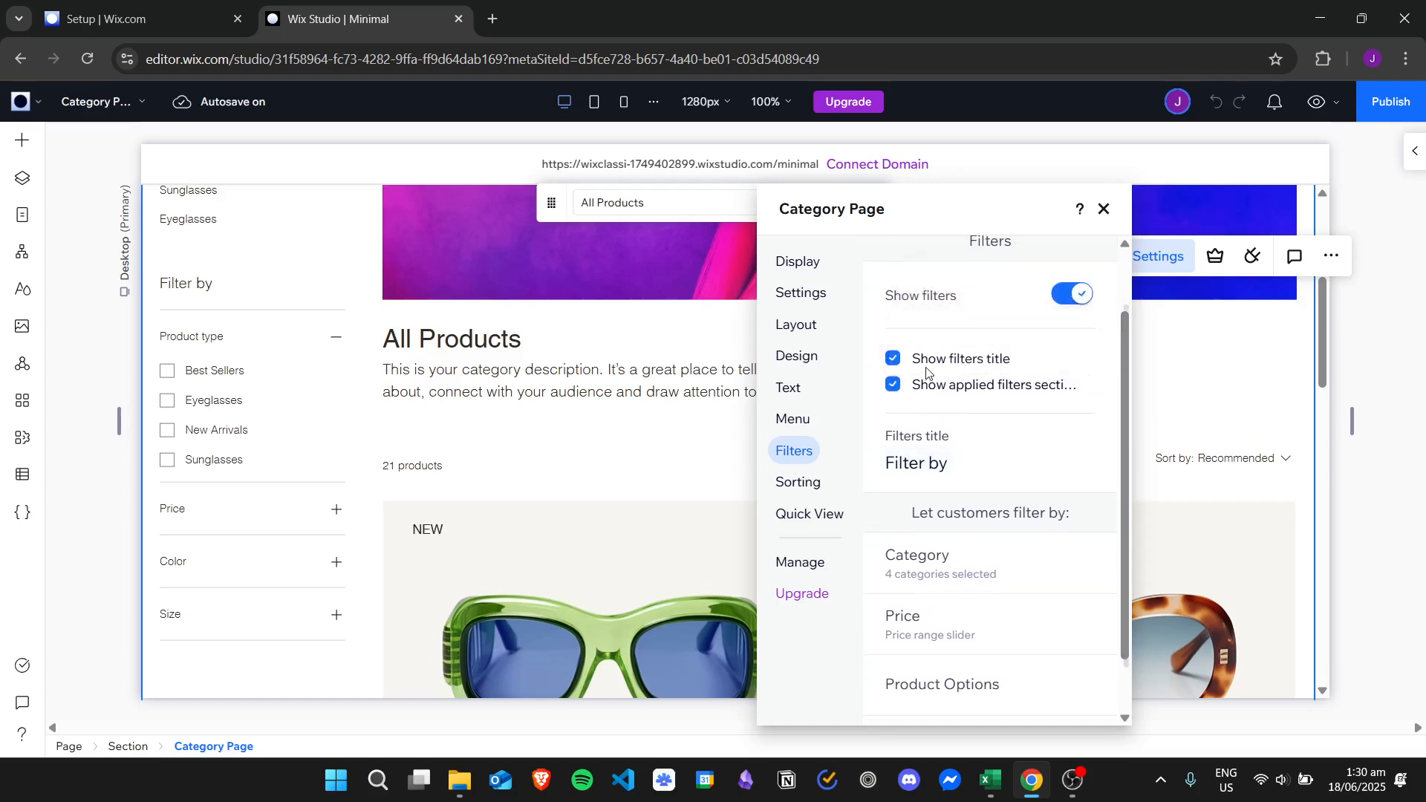
pyautogui.click(971, 363)
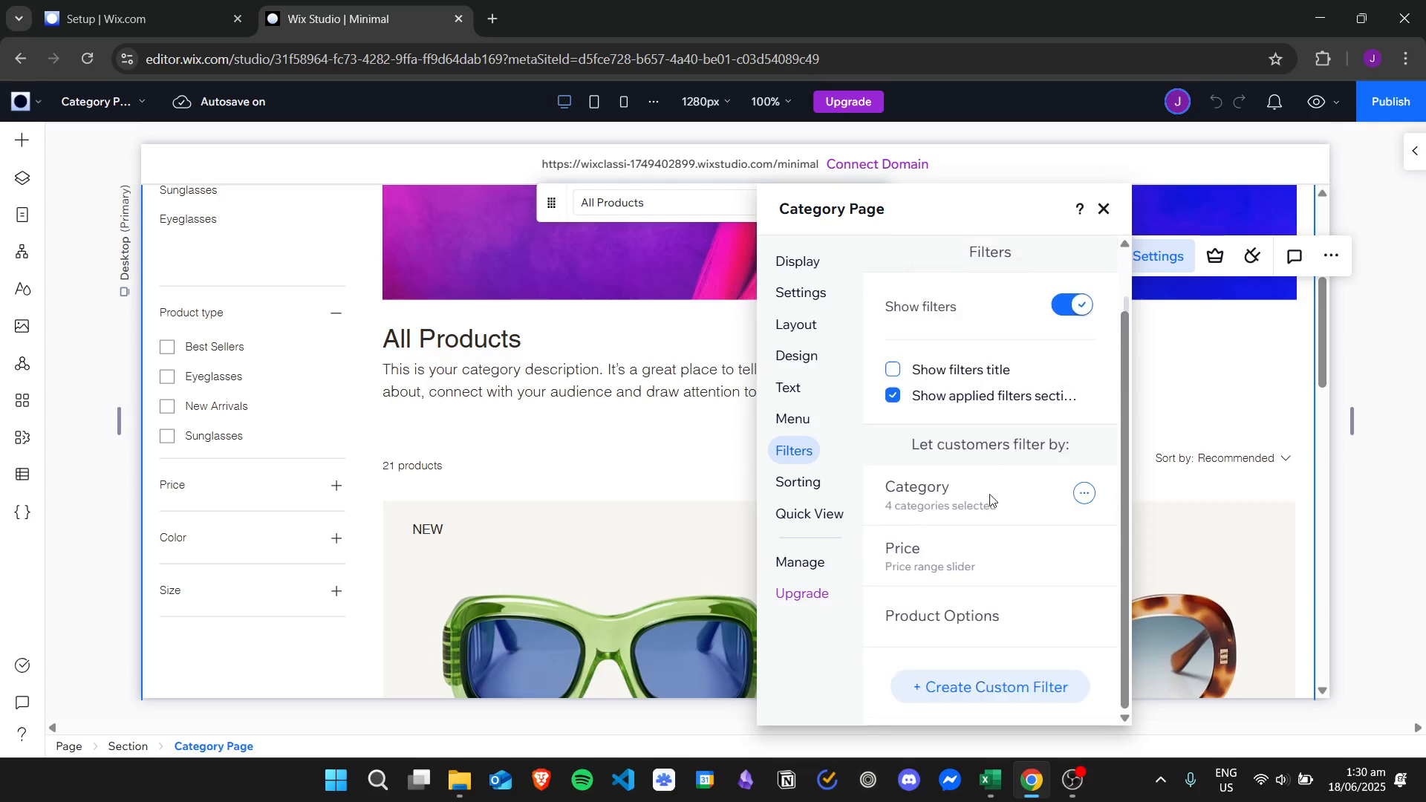
pyautogui.click(945, 369)
pyautogui.moveTo(1074, 367)
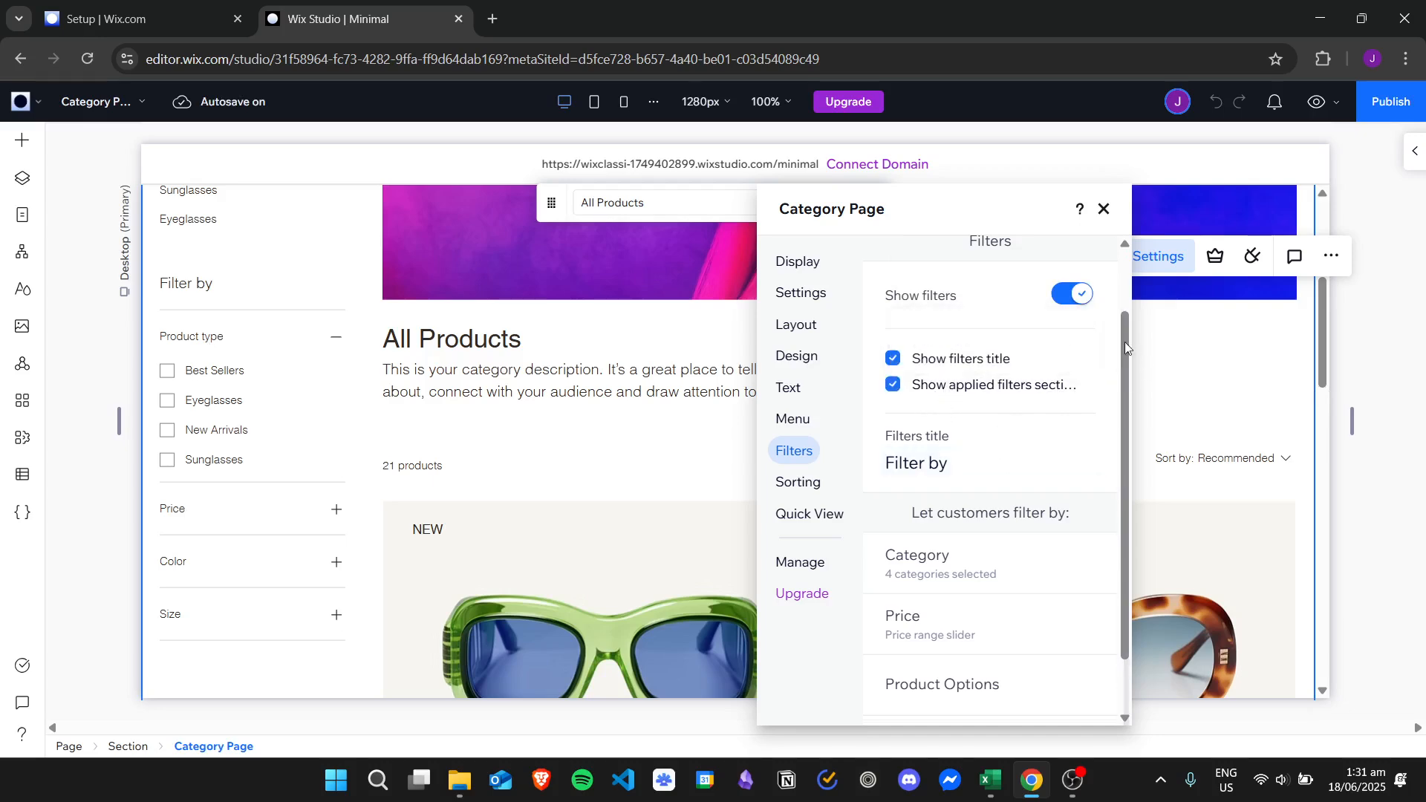
pyautogui.moveTo(1124, 341); pyautogui.dragTo(972, 407)
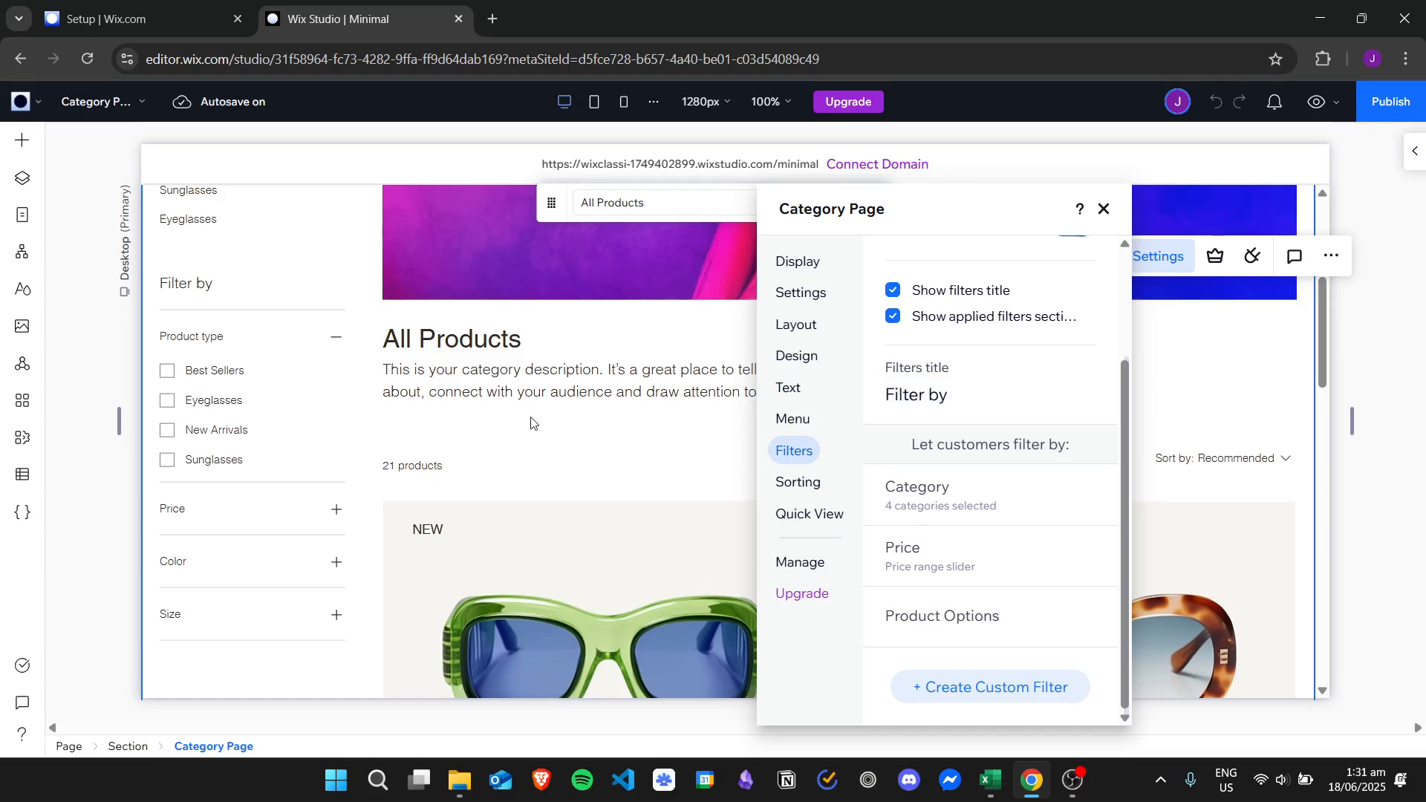
# Change the filters sidebar title from 'Filter by' to 'FILTER'.
pyautogui.click(1024, 397)
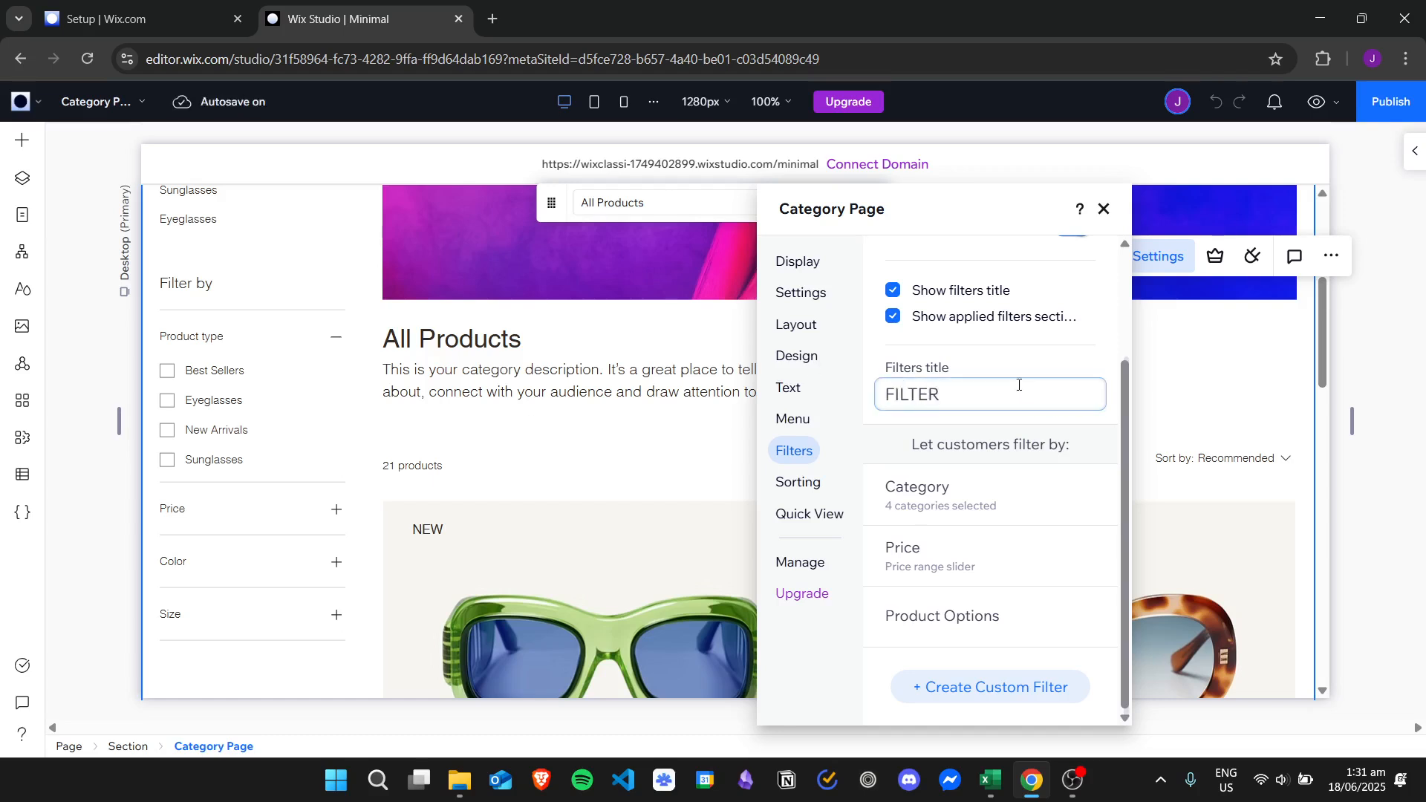
pyautogui.click(1014, 369)
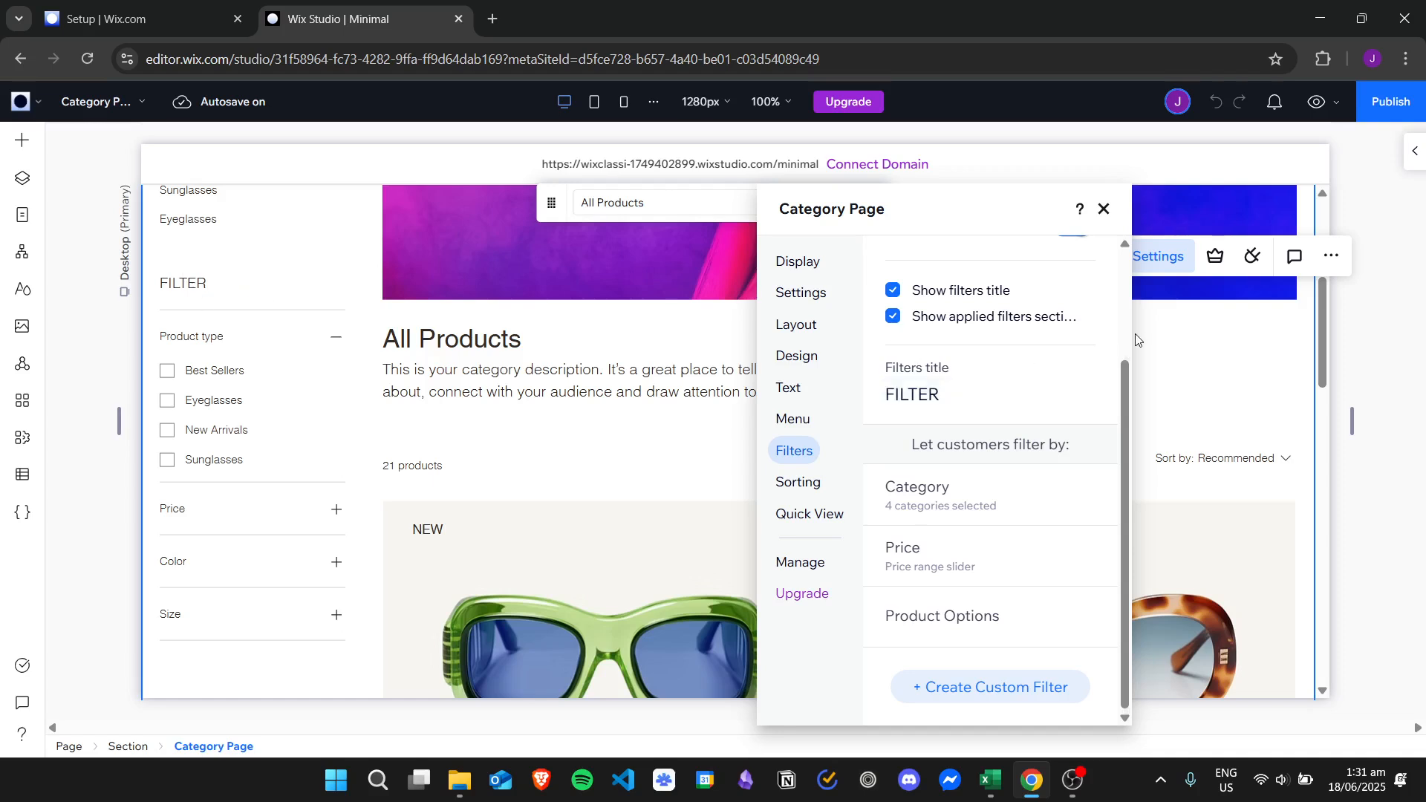
# Add a custom filter and name it 'BEST PRODUCTS'.
pyautogui.click(1049, 695)
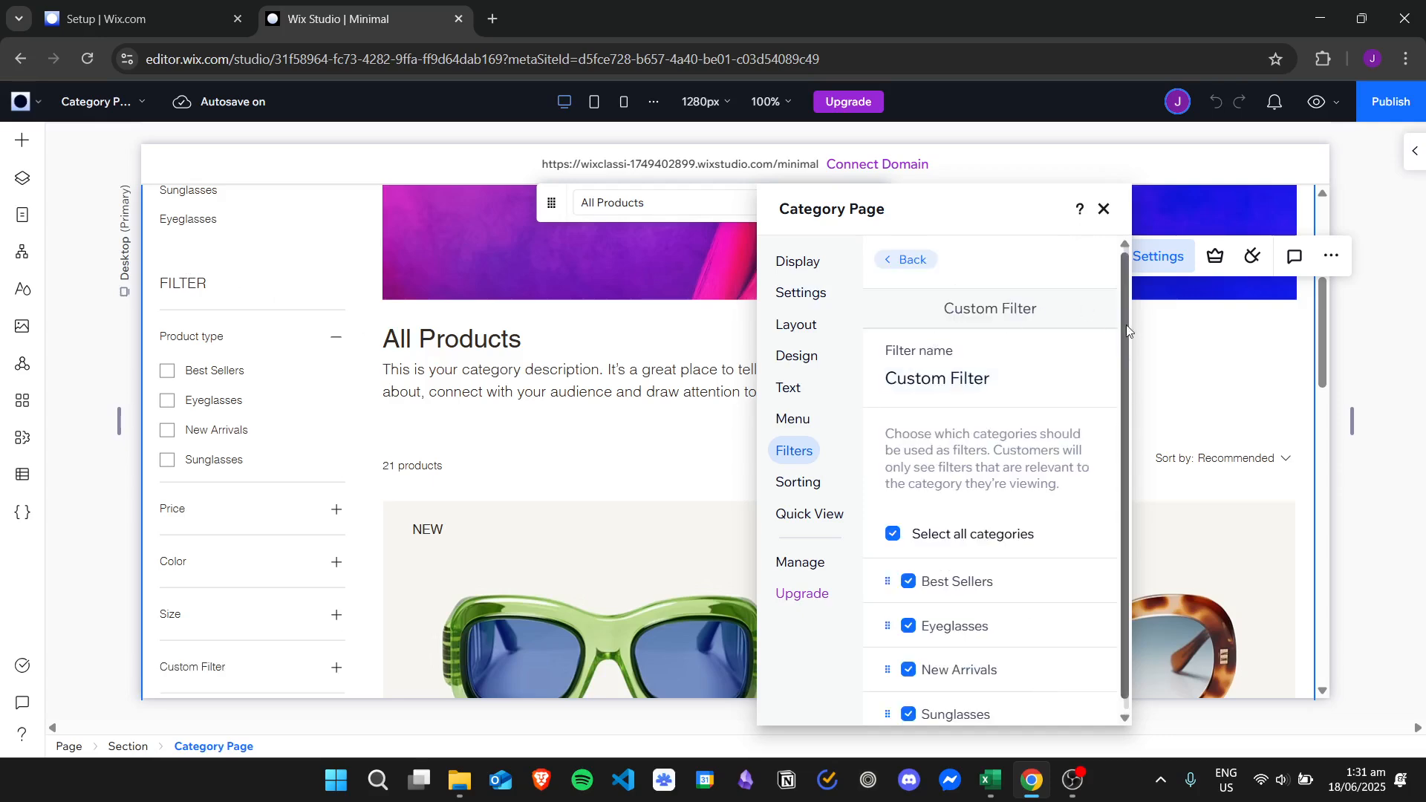
pyautogui.scroll(-1, 1129, 375)
pyautogui.click(1030, 358)
pyautogui.hotkey('ctrl', 'a')
pyautogui.press('BackSpace')
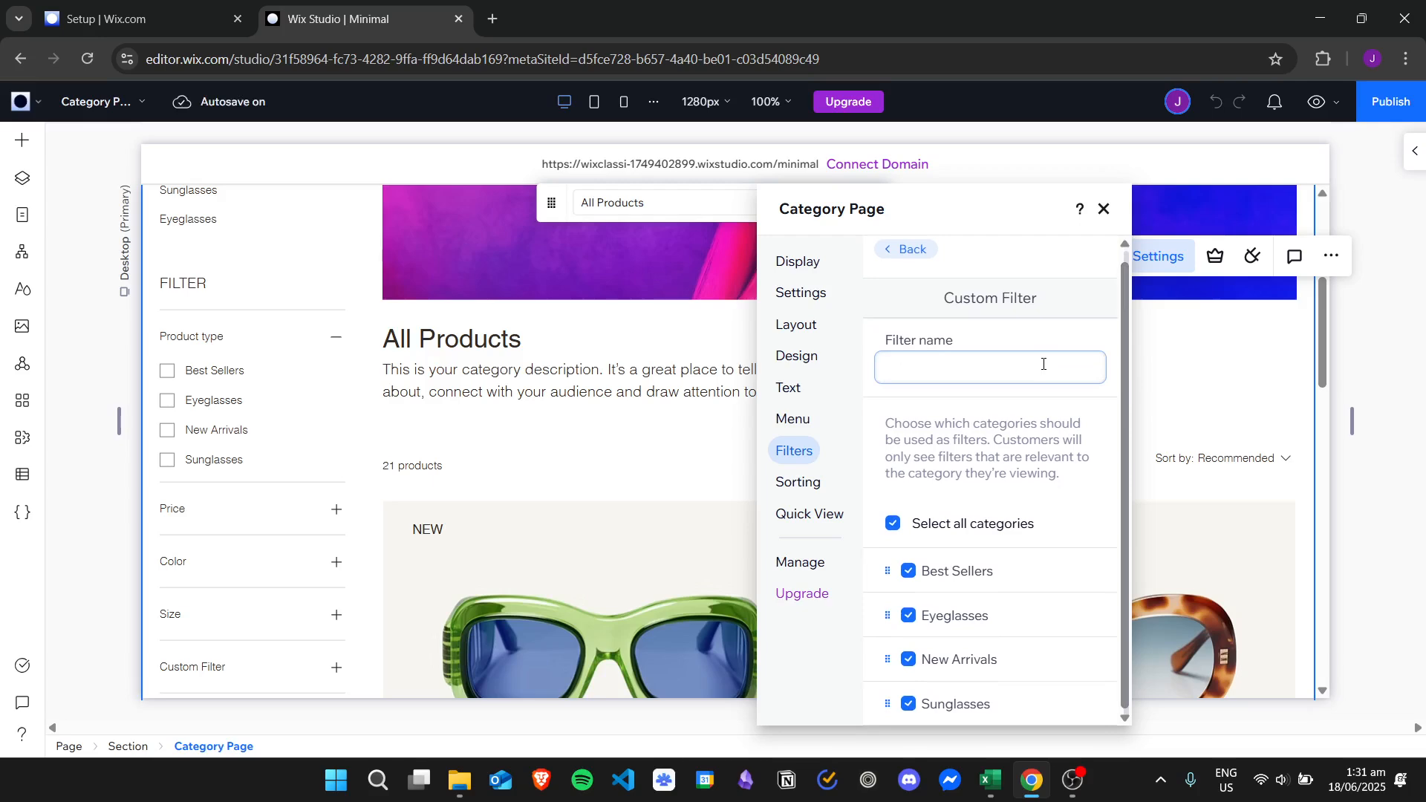
pyautogui.write('BEST PRODUCTS')
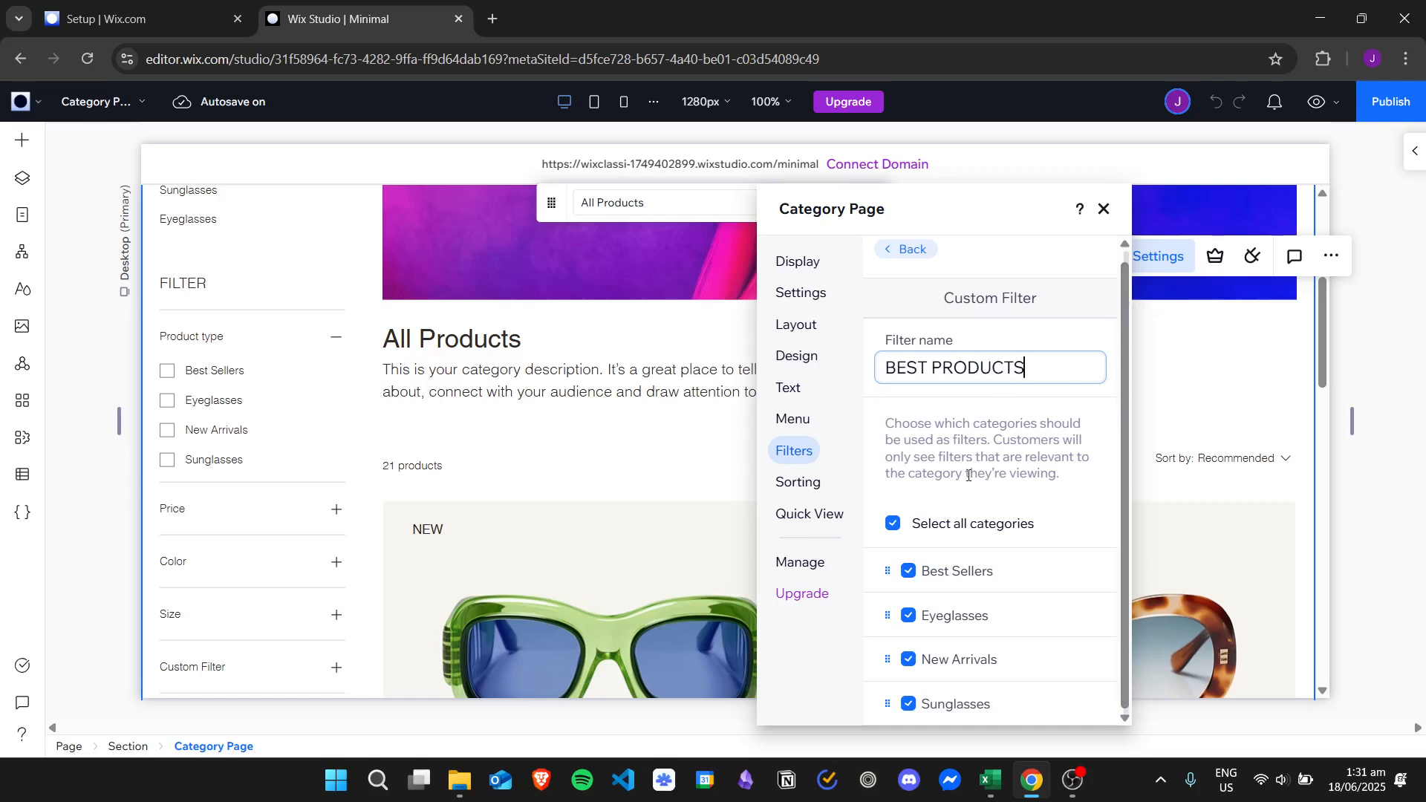
# Exclude Eyeglasses and Sunglasses so it covers only Best Sellers and New Arrivals, then close settings.
pyautogui.click(910, 616)
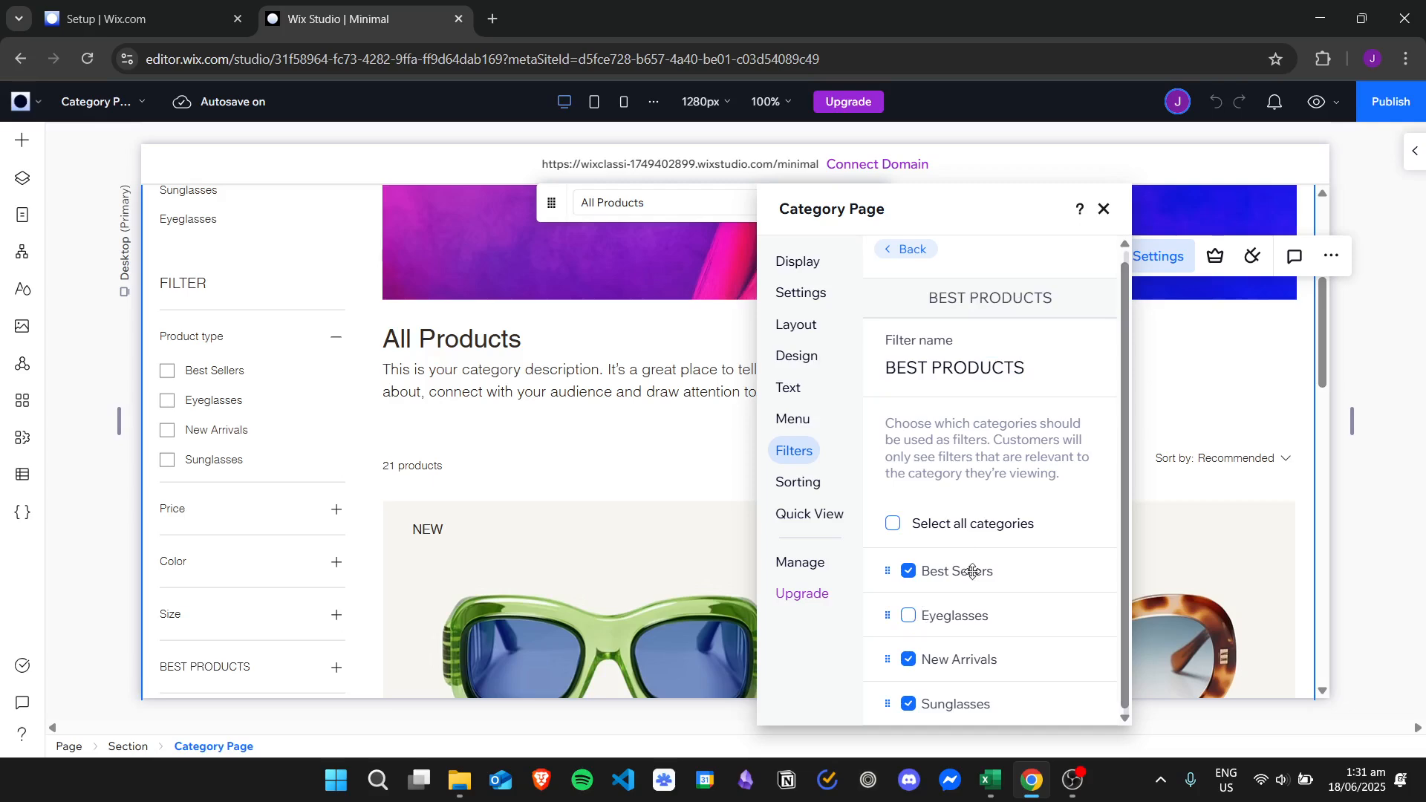
pyautogui.click(909, 705)
pyautogui.click(1104, 211)
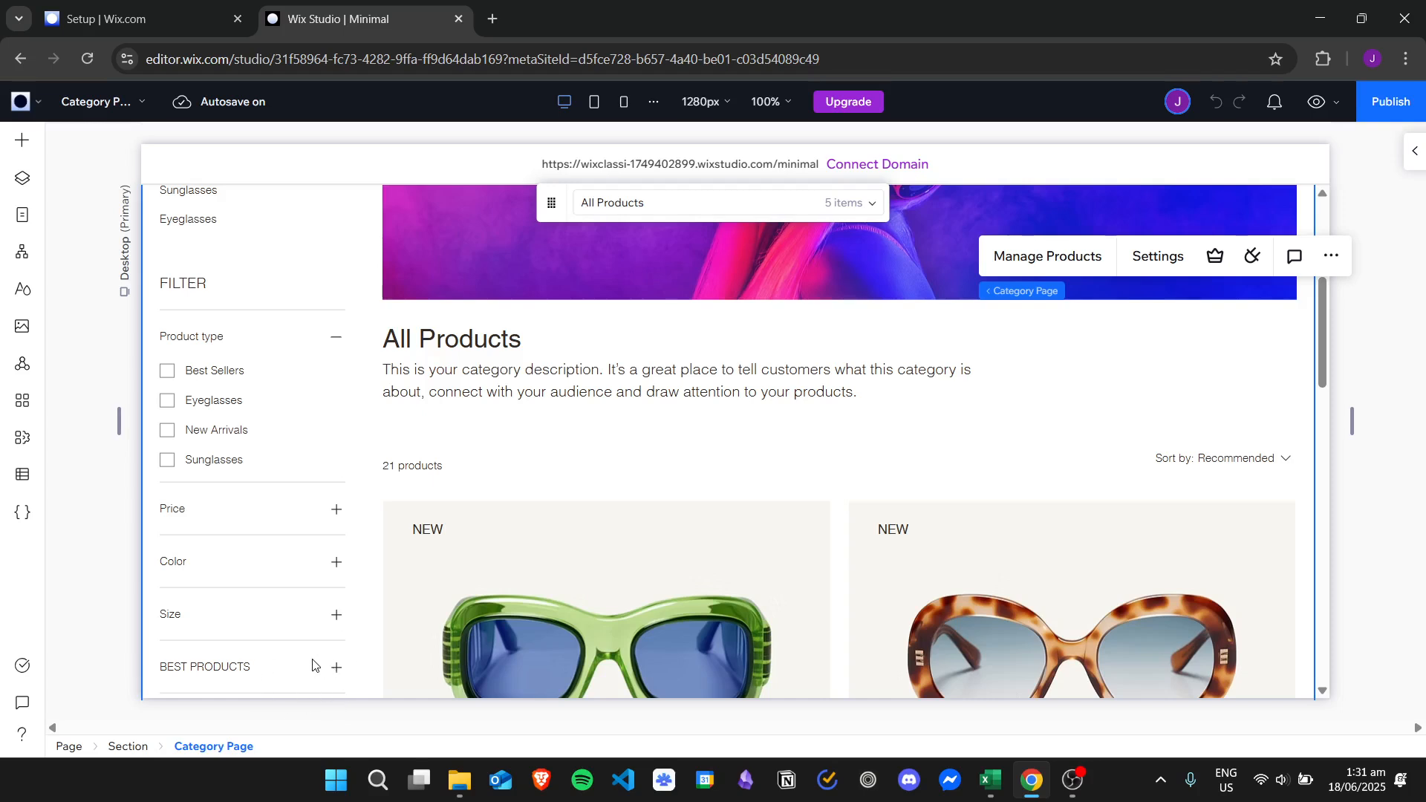
pyautogui.click(1321, 101)
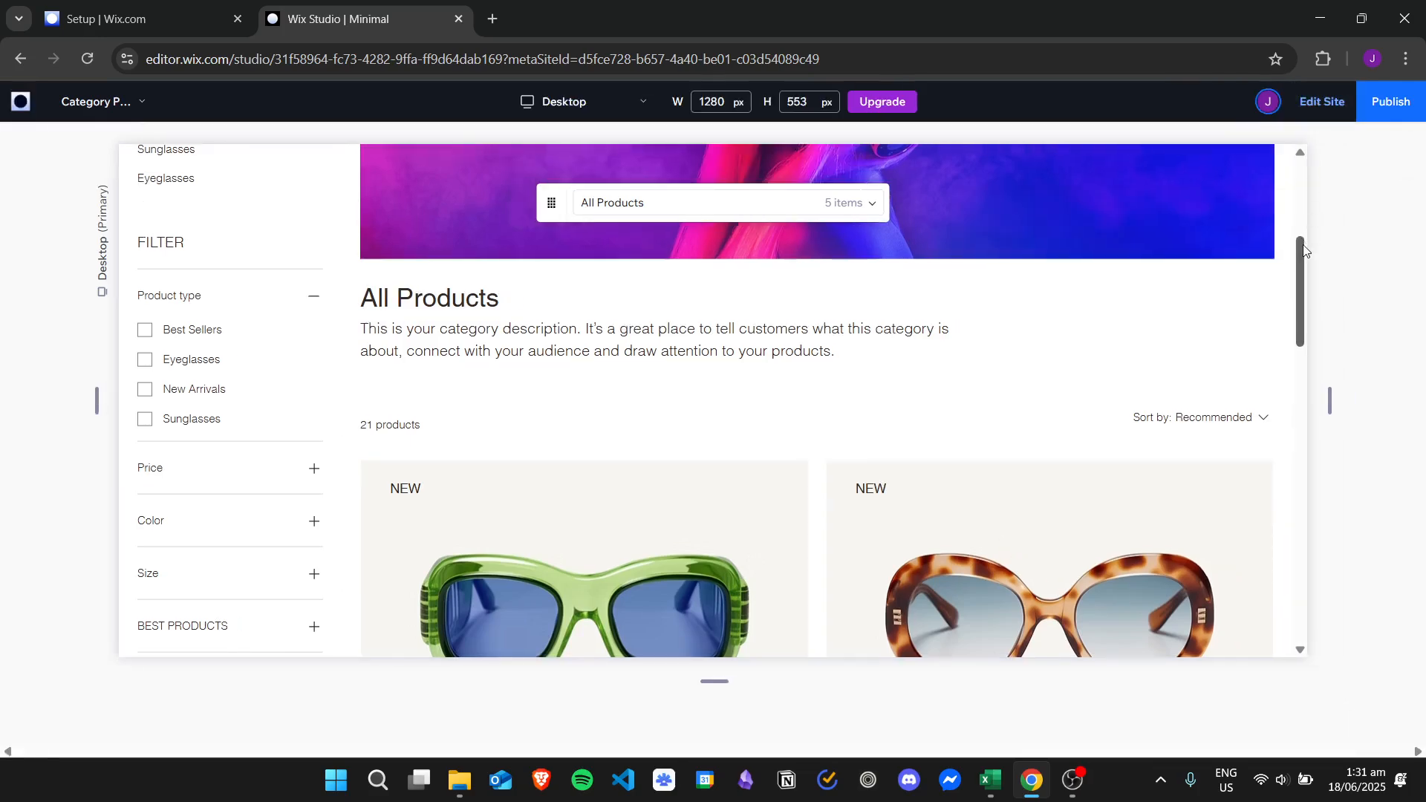
pyautogui.scroll(-2, 1309, 280)
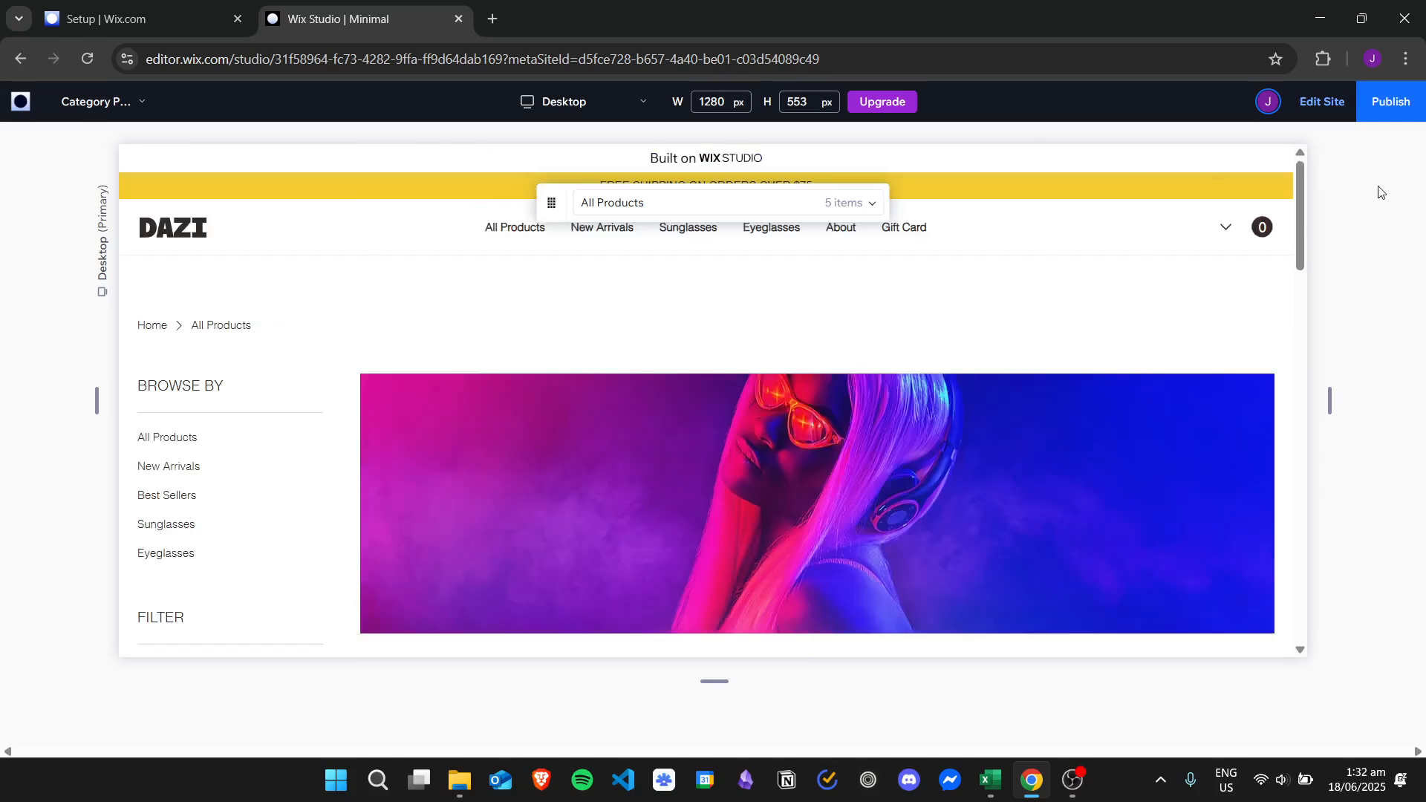
pyautogui.scroll(-3, 1305, 191)
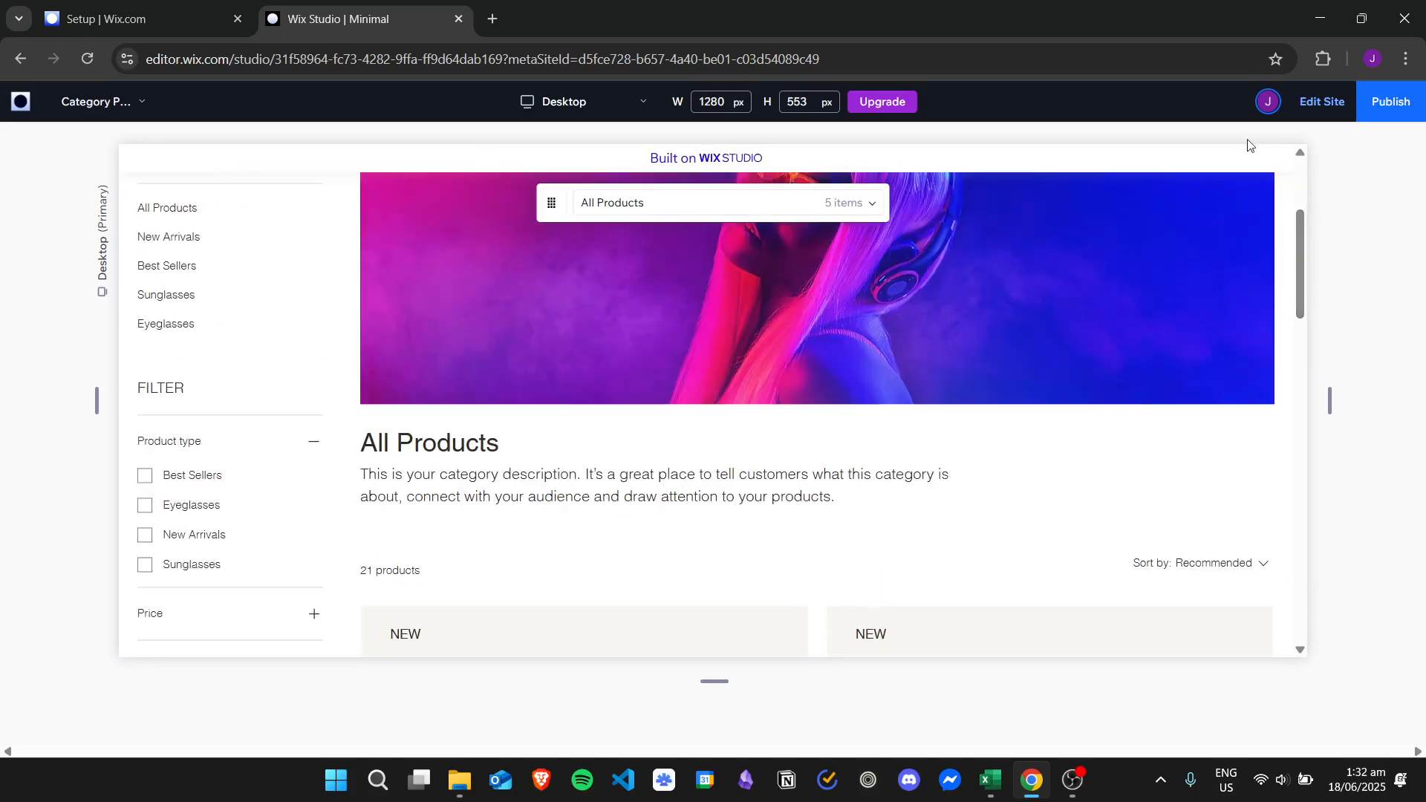
pyautogui.scroll(-5, 1309, 205)
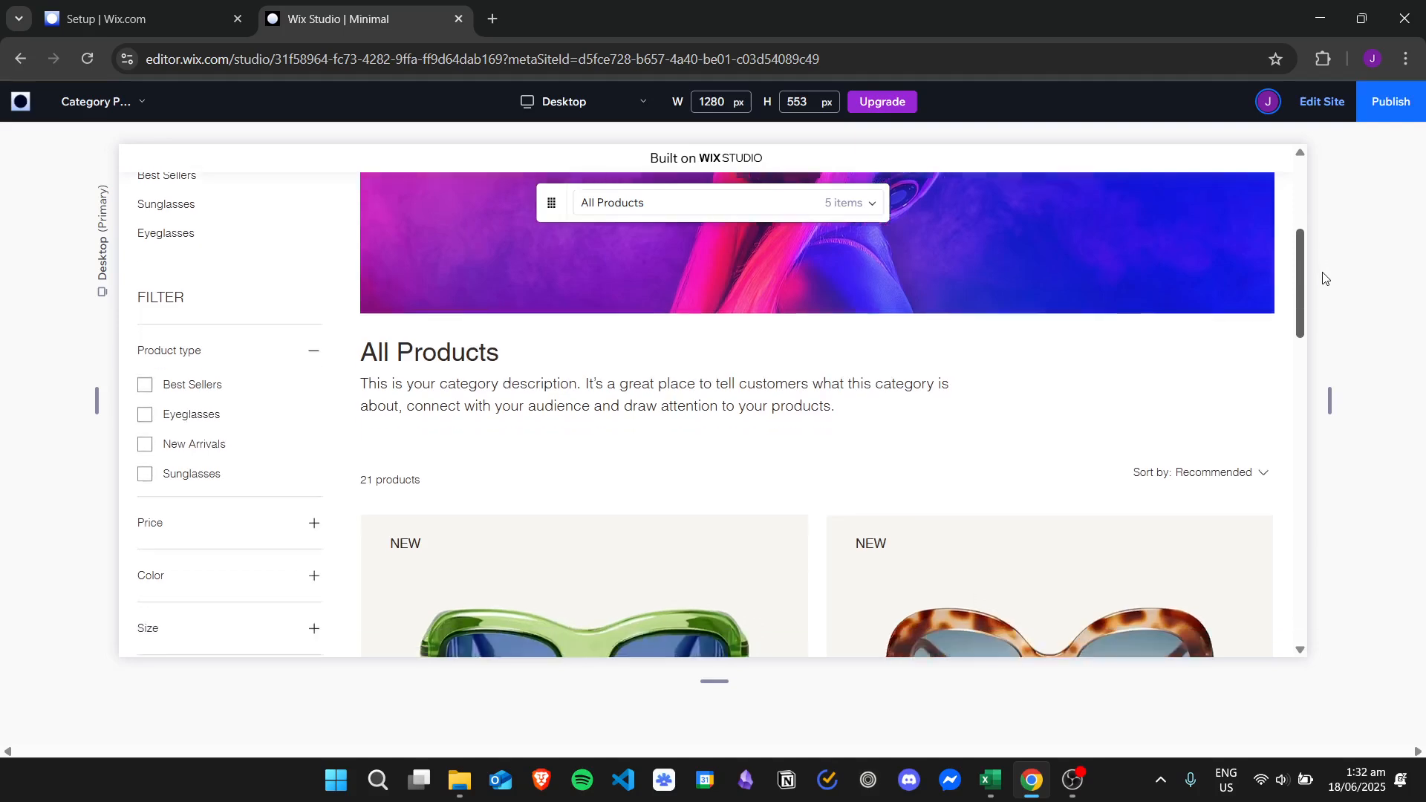
pyautogui.scroll(-3, 1323, 277)
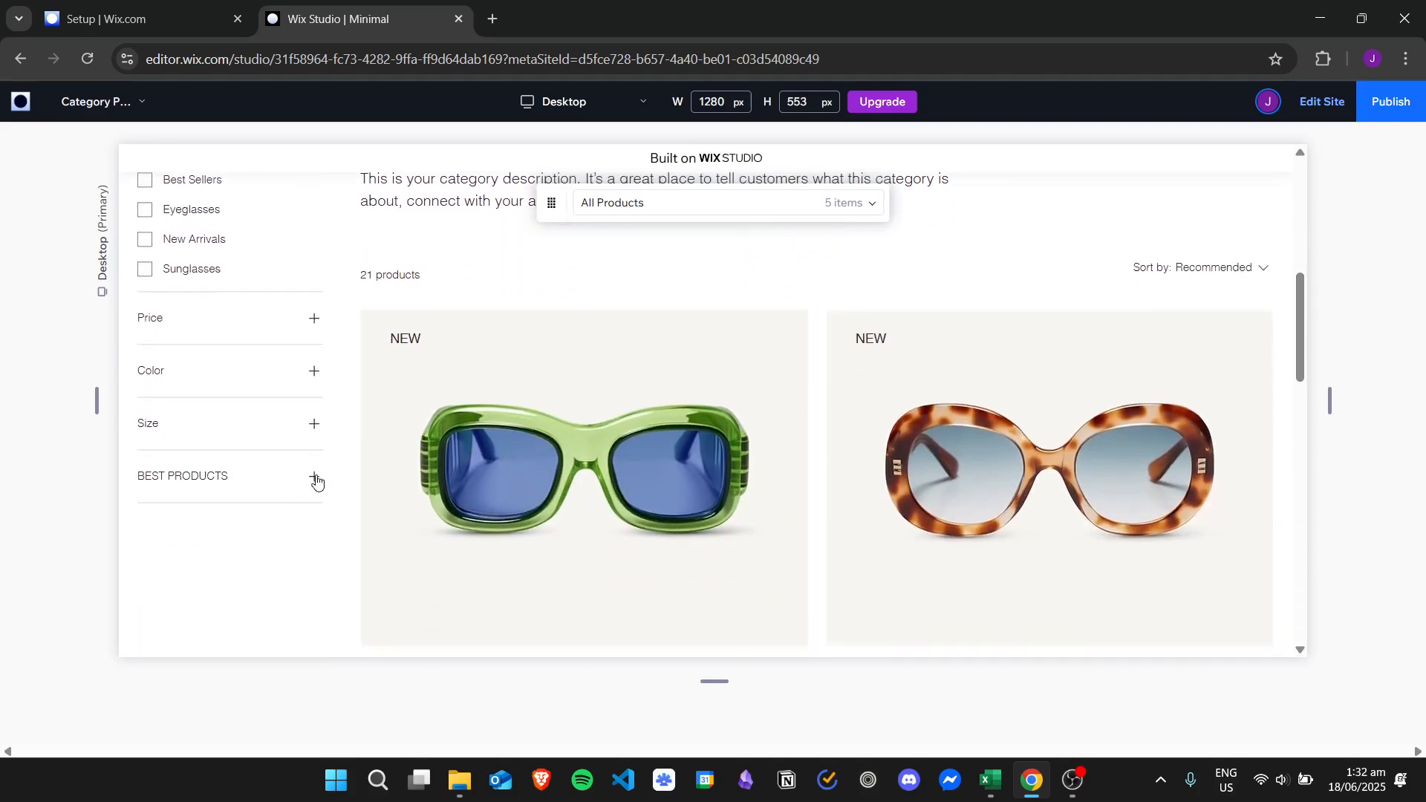
pyautogui.click(314, 479)
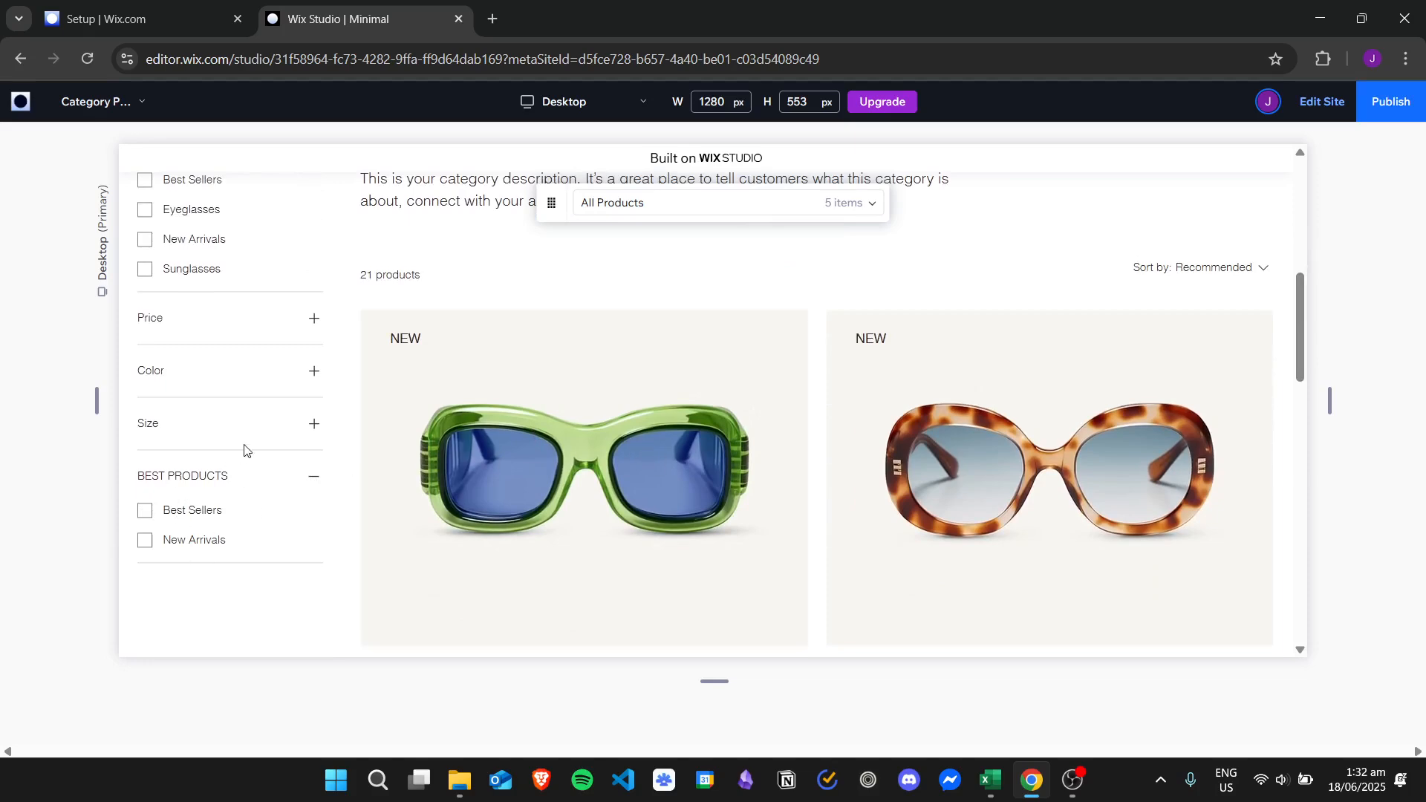
pyautogui.click(312, 425)
pyautogui.click(312, 372)
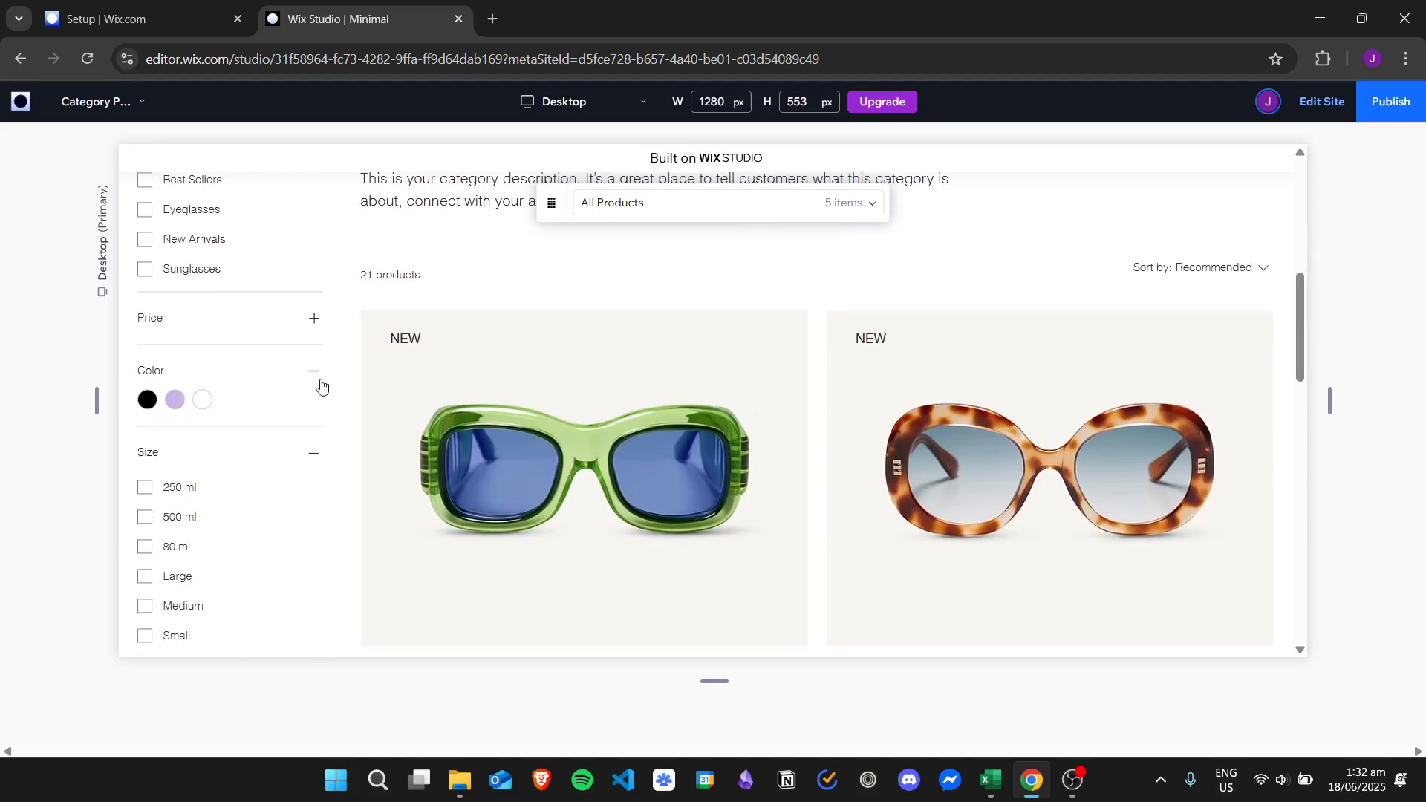
pyautogui.click(315, 317)
pyautogui.click(314, 319)
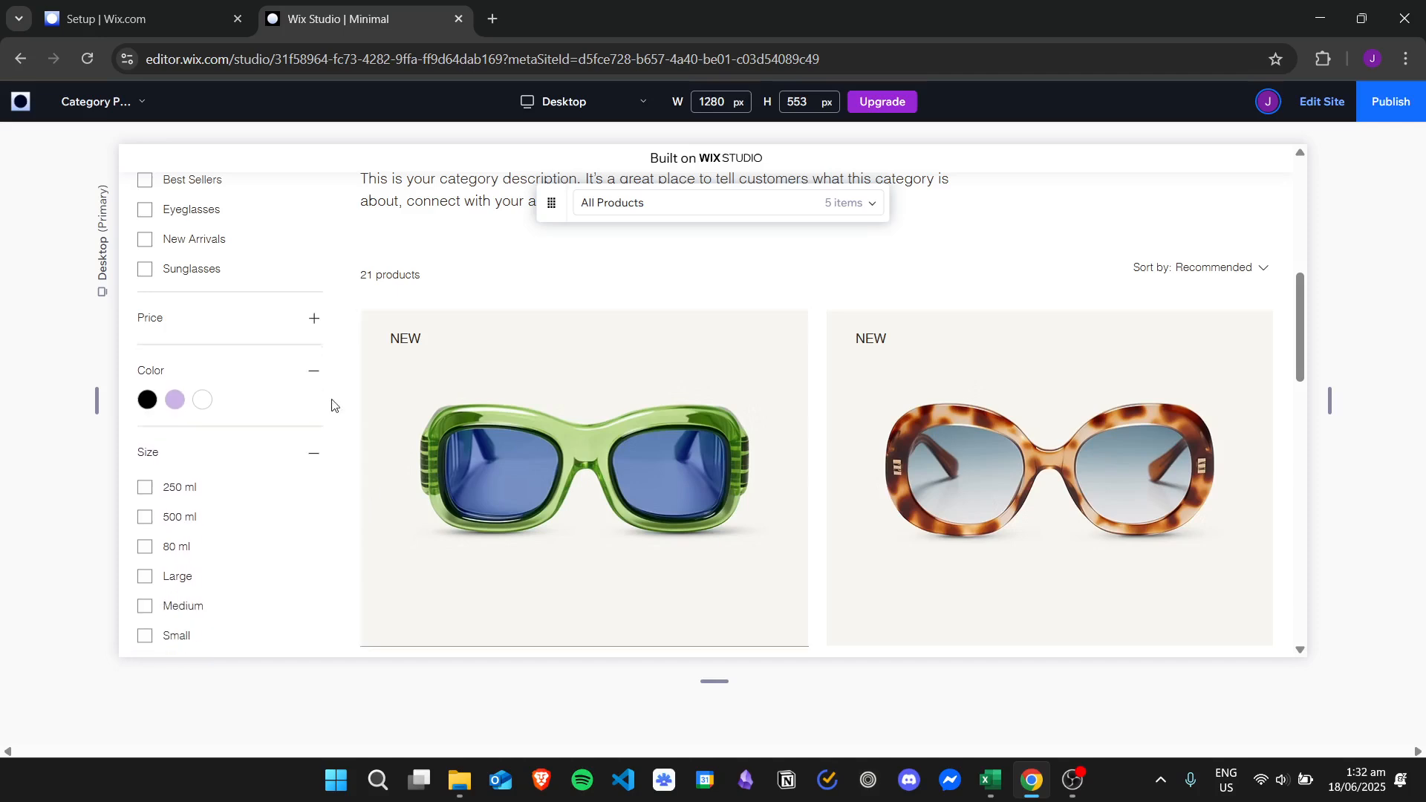
pyautogui.click(313, 370)
pyautogui.click(314, 423)
pyautogui.click(319, 485)
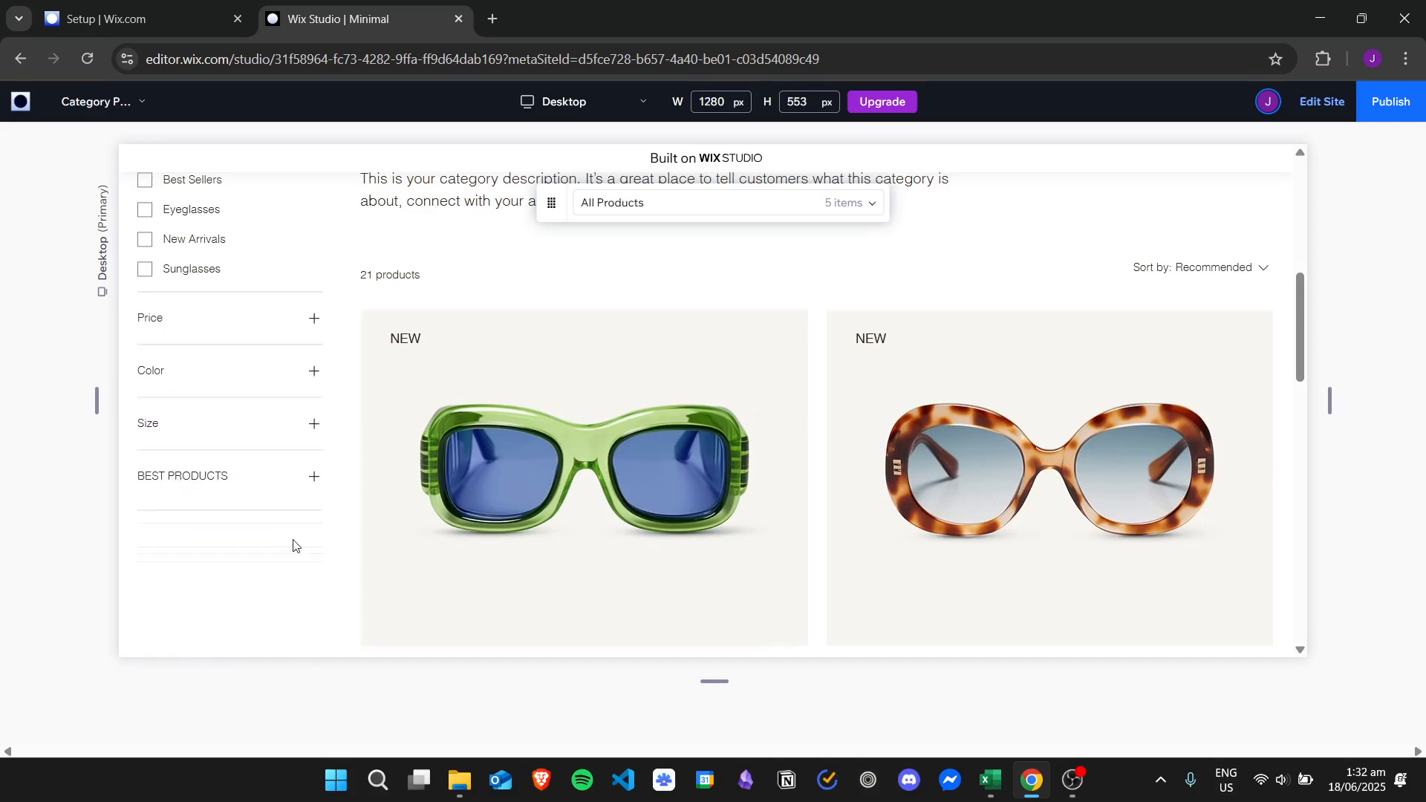
pyautogui.scroll(-1, 292, 512)
pyautogui.scroll(1, 1263, 342)
pyautogui.moveTo(1305, 321)
pyautogui.mouseDown()
pyautogui.moveTo(1307, 255)
pyautogui.moveTo(1321, 300)
pyautogui.mouseUp()
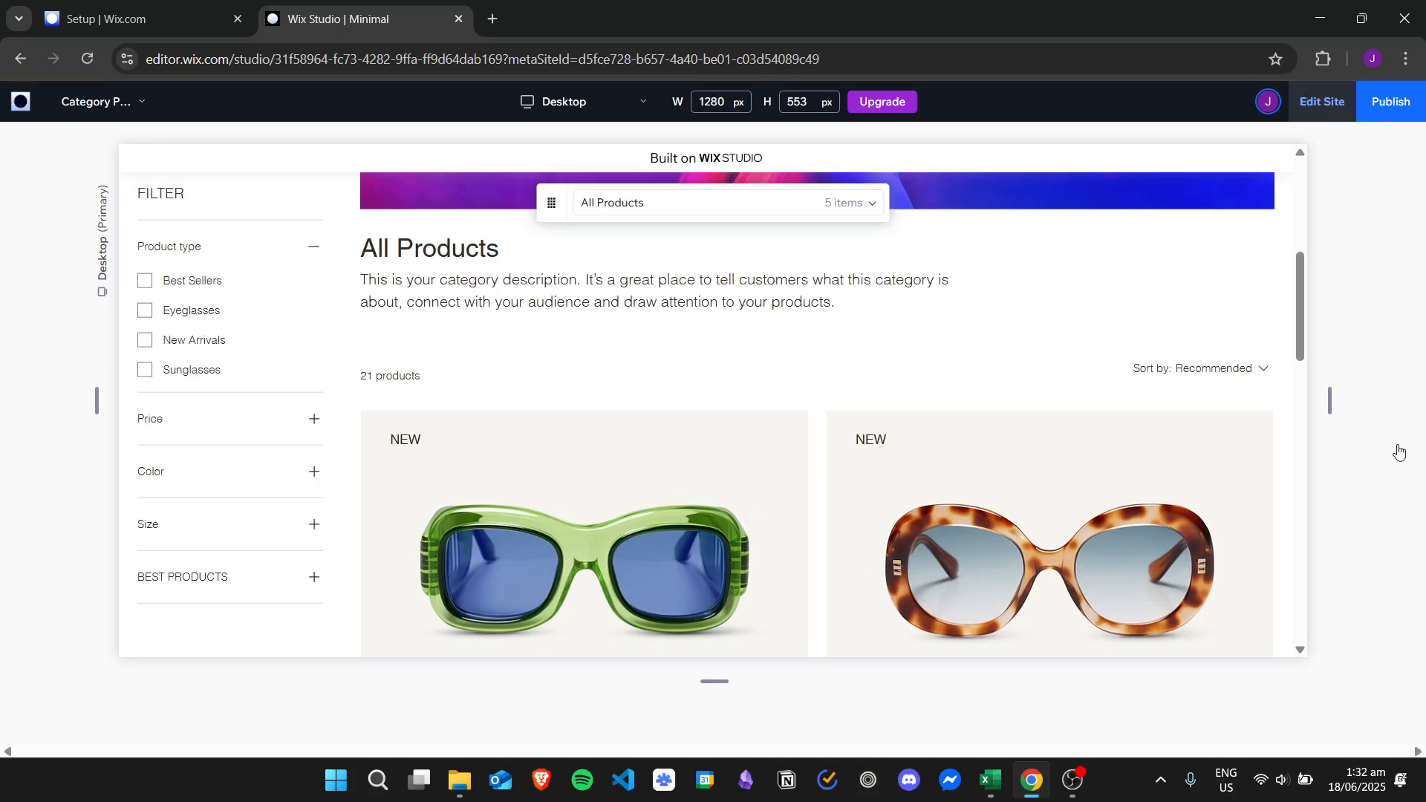
# Return from preview to the editor and reopen the Category Page widget's Settings.
pyautogui.click(1390, 146)
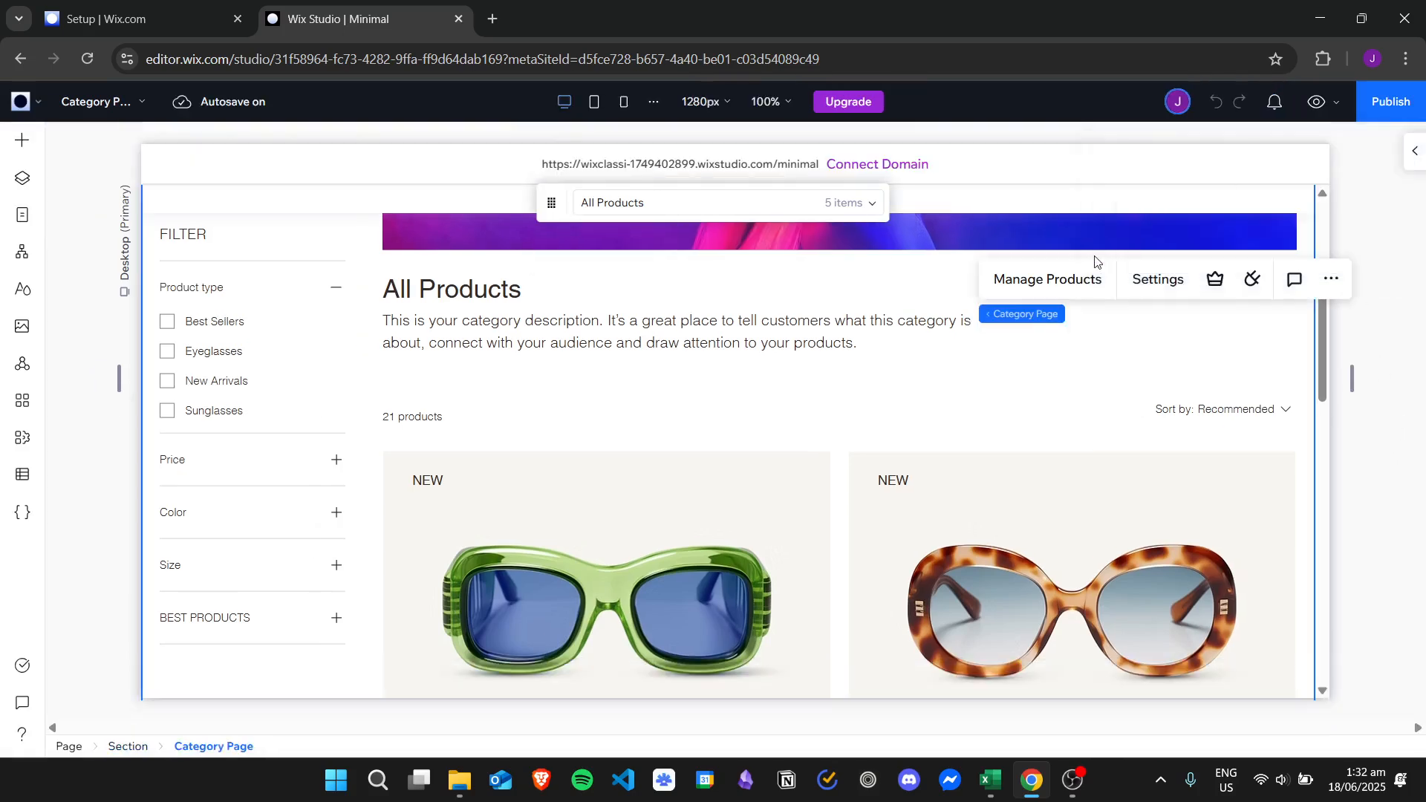
pyautogui.scroll(5, 1170, 286)
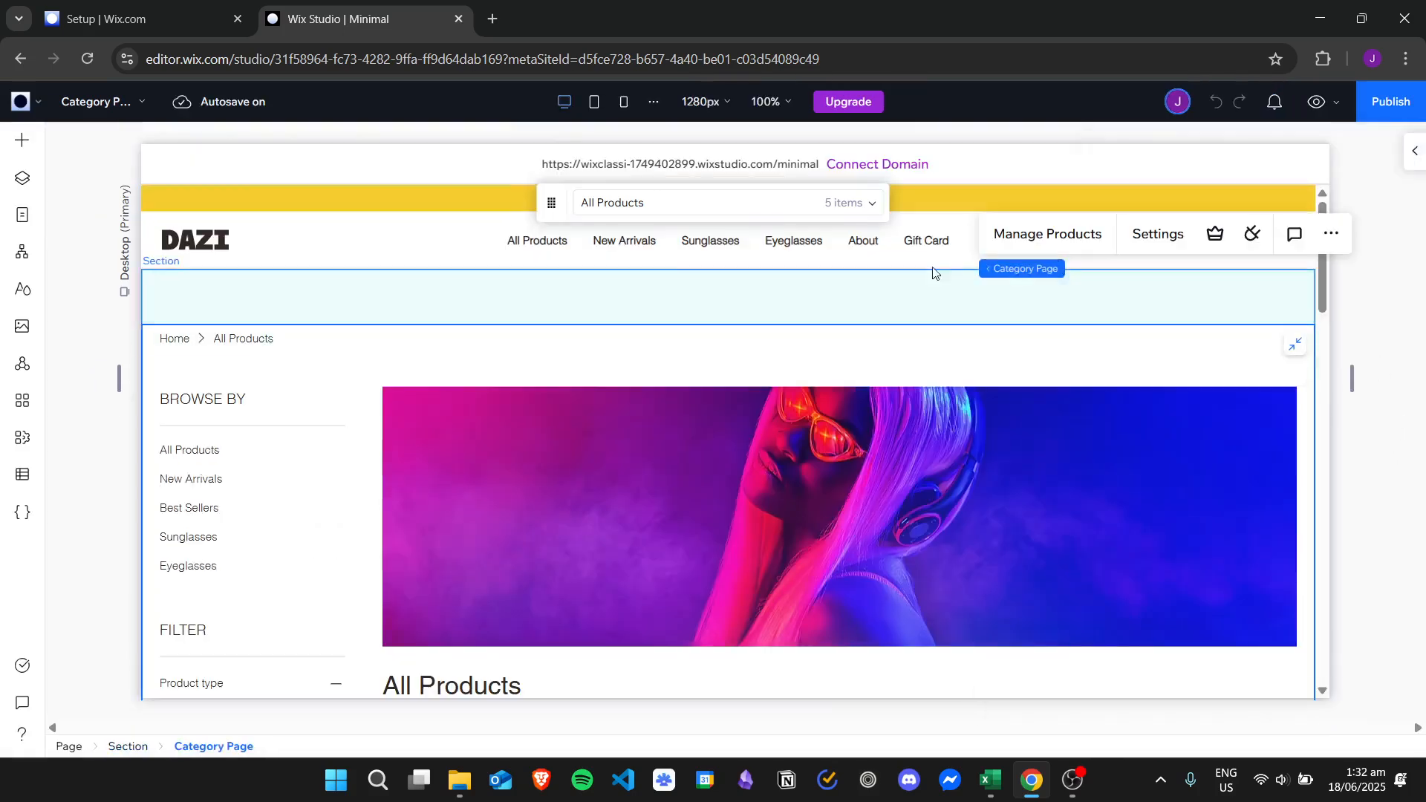
pyautogui.click(1157, 234)
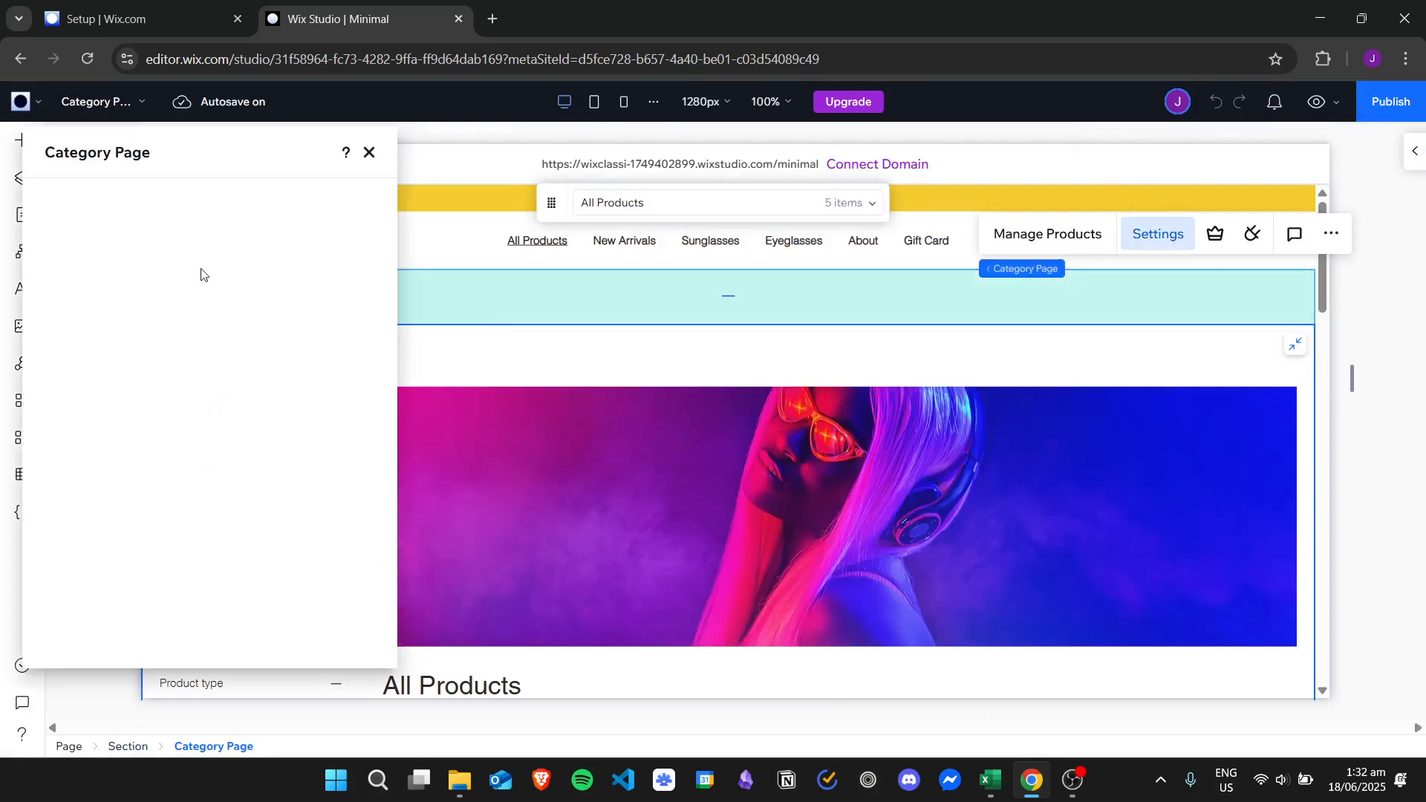
pyautogui.moveTo(390, 248)
pyautogui.mouseDown()
pyautogui.moveTo(403, 291)
pyautogui.moveTo(590, 331)
pyautogui.mouseUp()
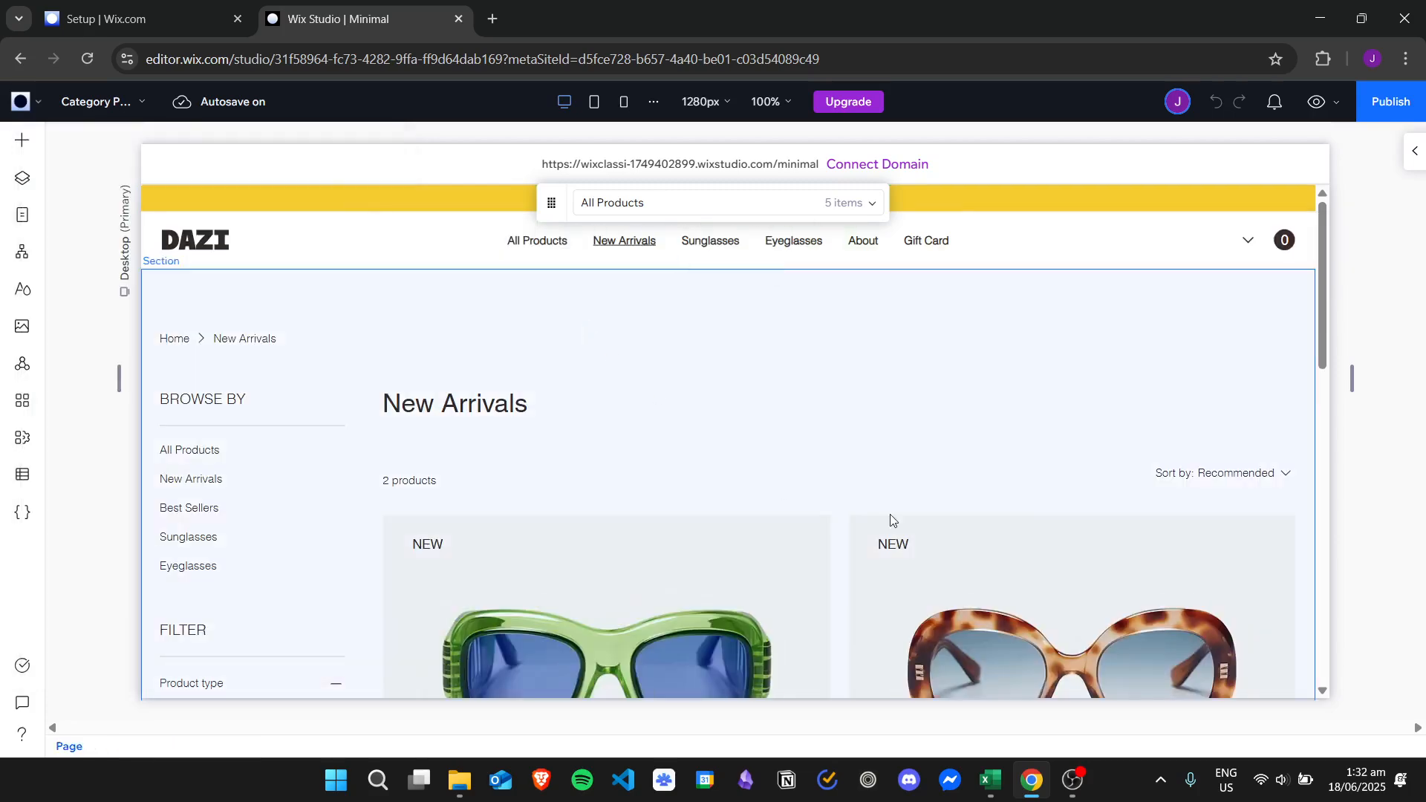
pyautogui.click(917, 371)
pyautogui.rightClick(547, 327)
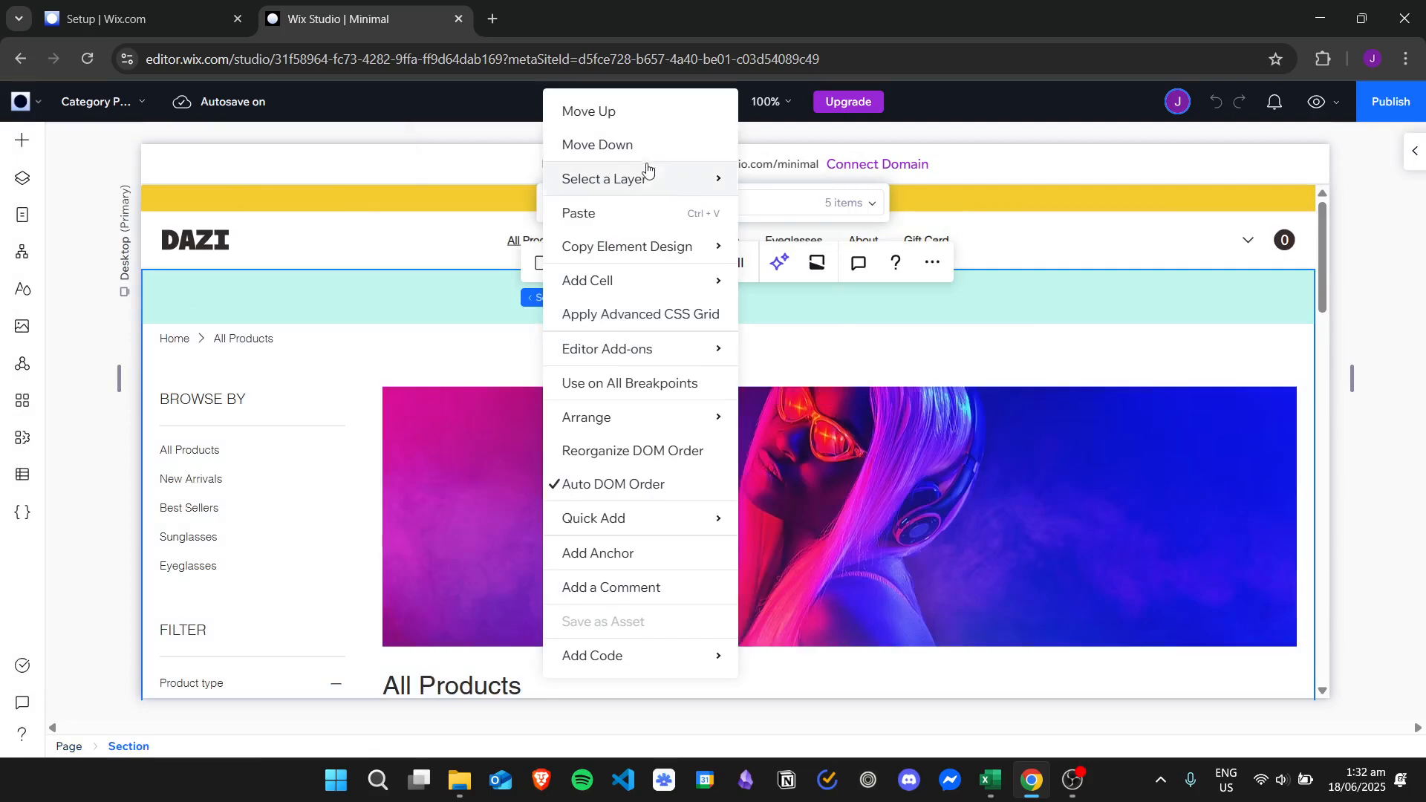
pyautogui.moveTo(660, 180)
pyautogui.click(1137, 341)
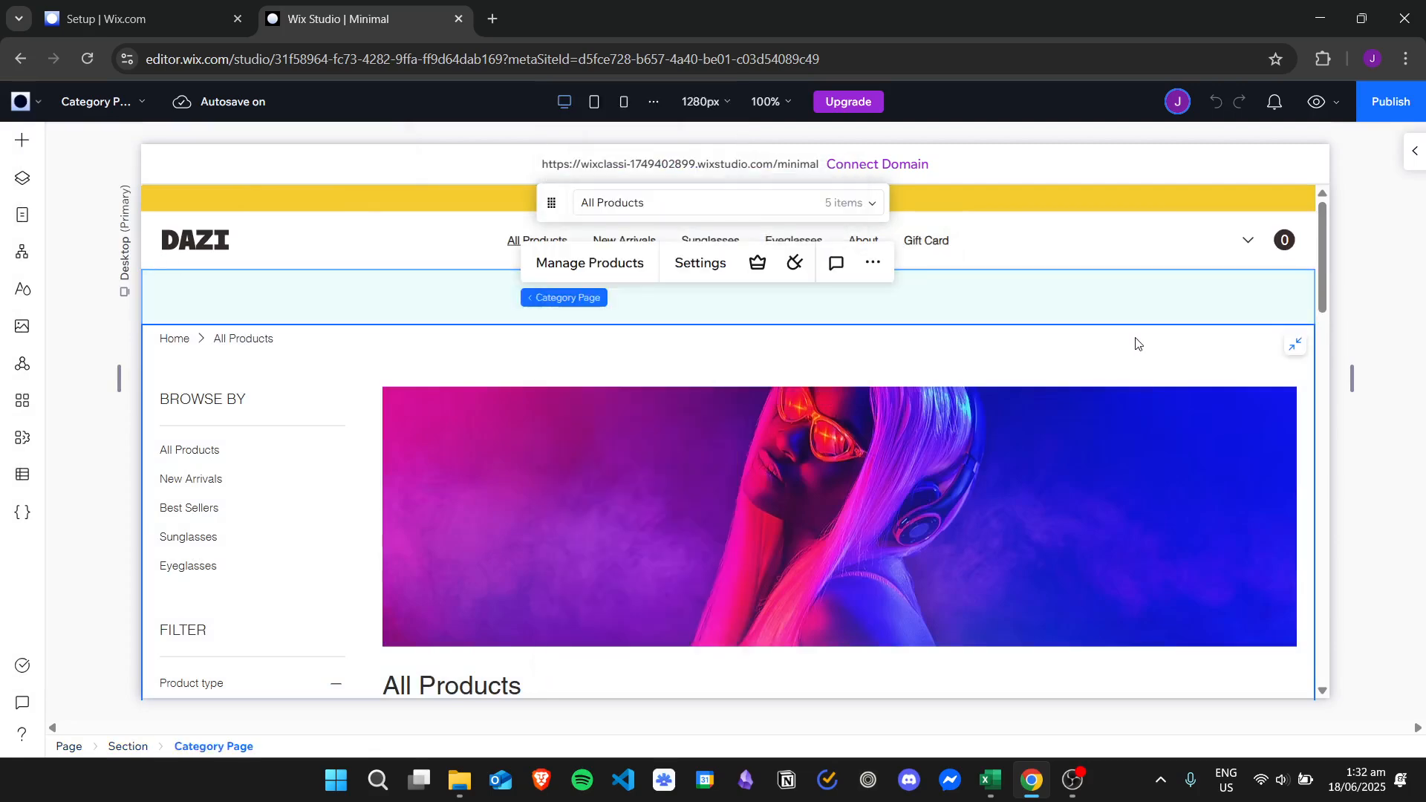
pyautogui.click(676, 262)
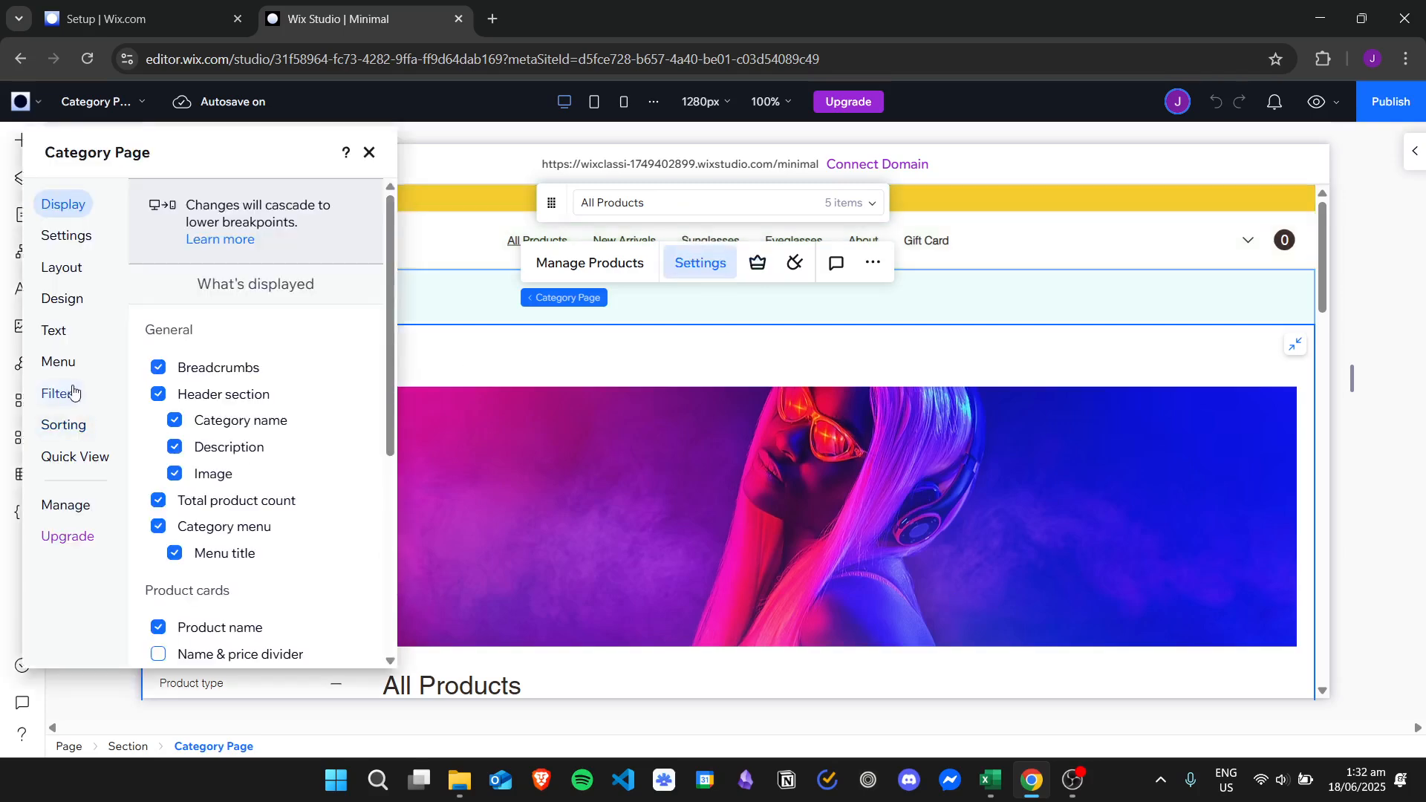
# Look through the Filters, Sorting and Text settings, then switch to the Design options.
pyautogui.click(80, 394)
pyautogui.moveTo(385, 346); pyautogui.dragTo(406, 476)
pyautogui.scroll(1, 391, 332)
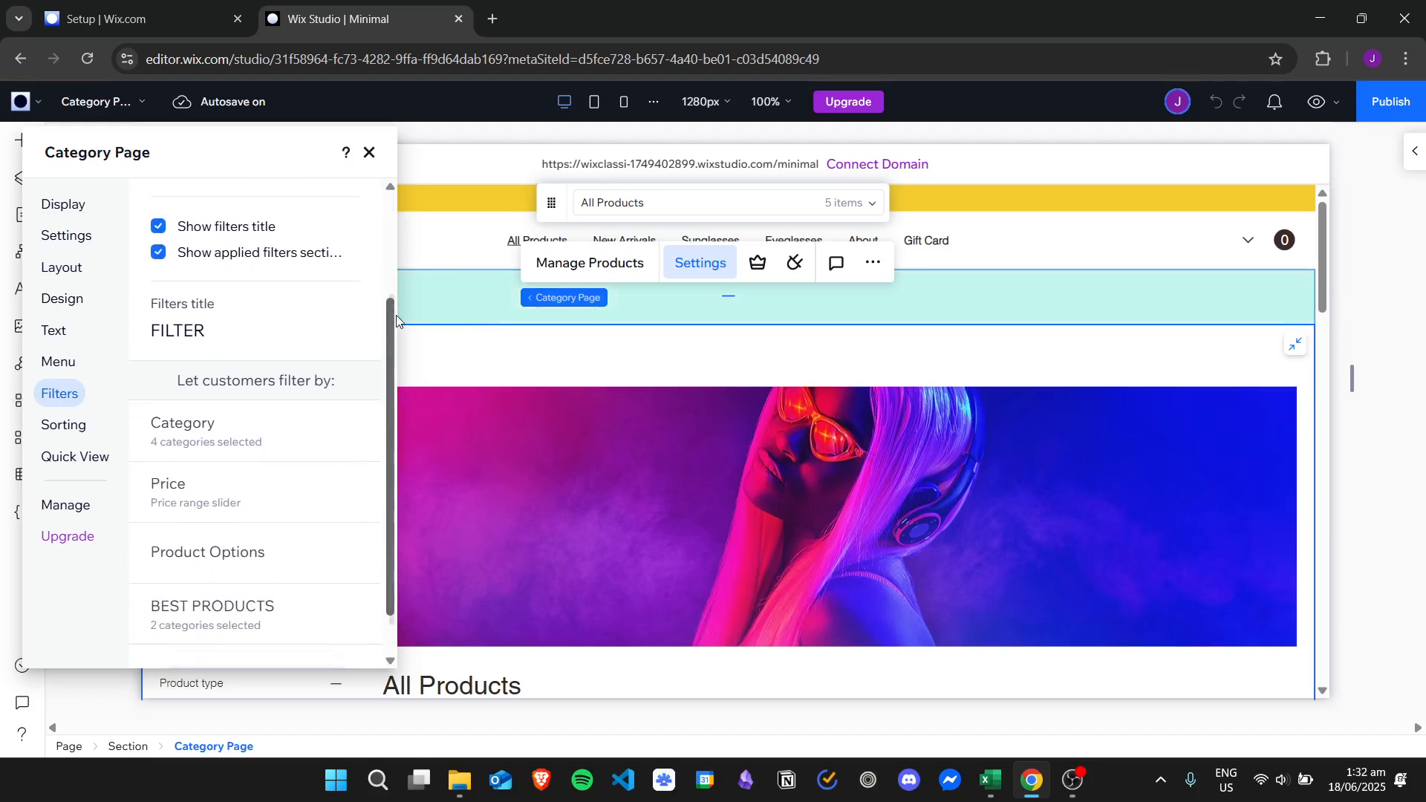
pyautogui.click(75, 425)
pyautogui.click(60, 393)
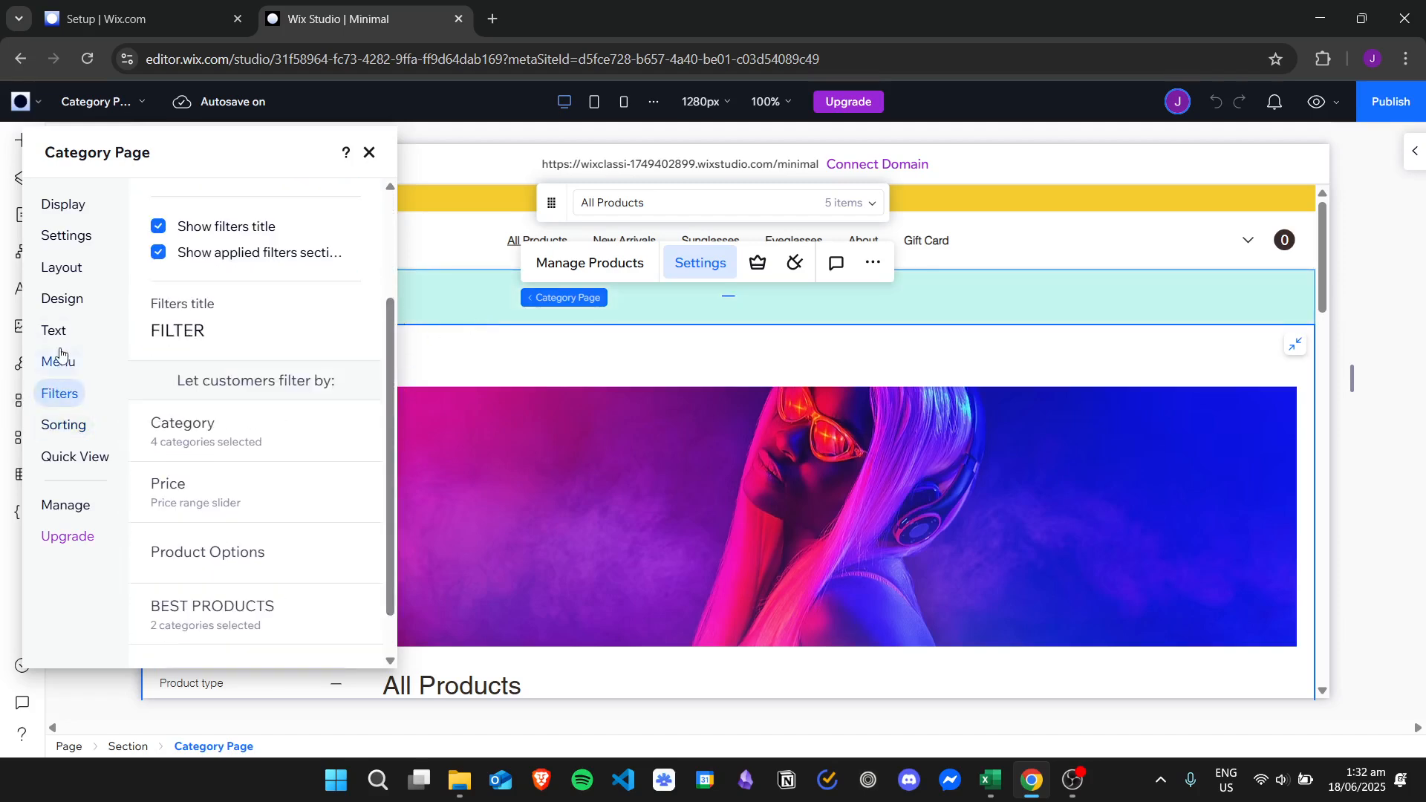
pyautogui.click(54, 331)
pyautogui.click(76, 299)
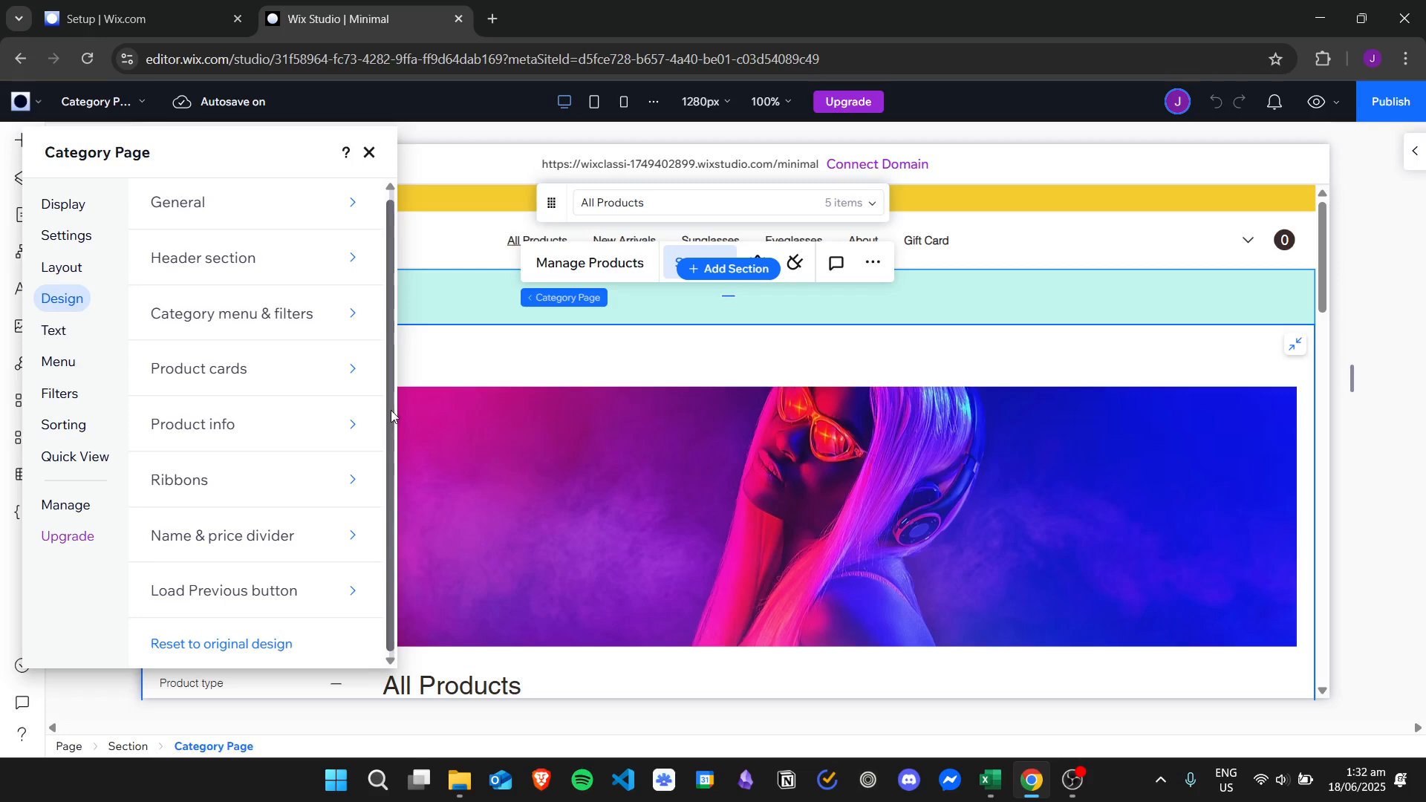
# Set the Category menu & filters background to the dark brown theme colour #312A27.
pyautogui.click(289, 313)
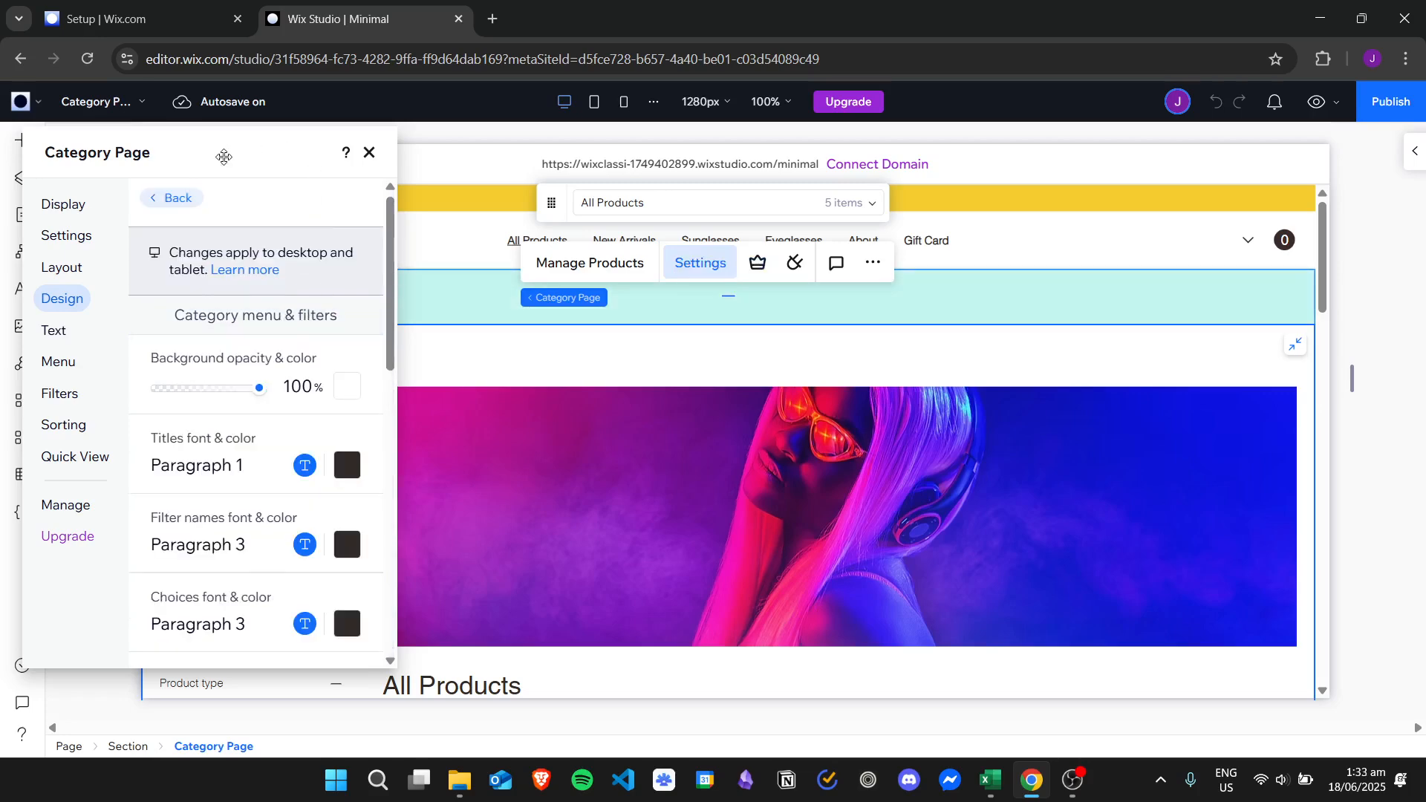
pyautogui.moveTo(222, 149); pyautogui.dragTo(756, 156)
pyautogui.moveTo(1321, 226); pyautogui.dragTo(1370, 329)
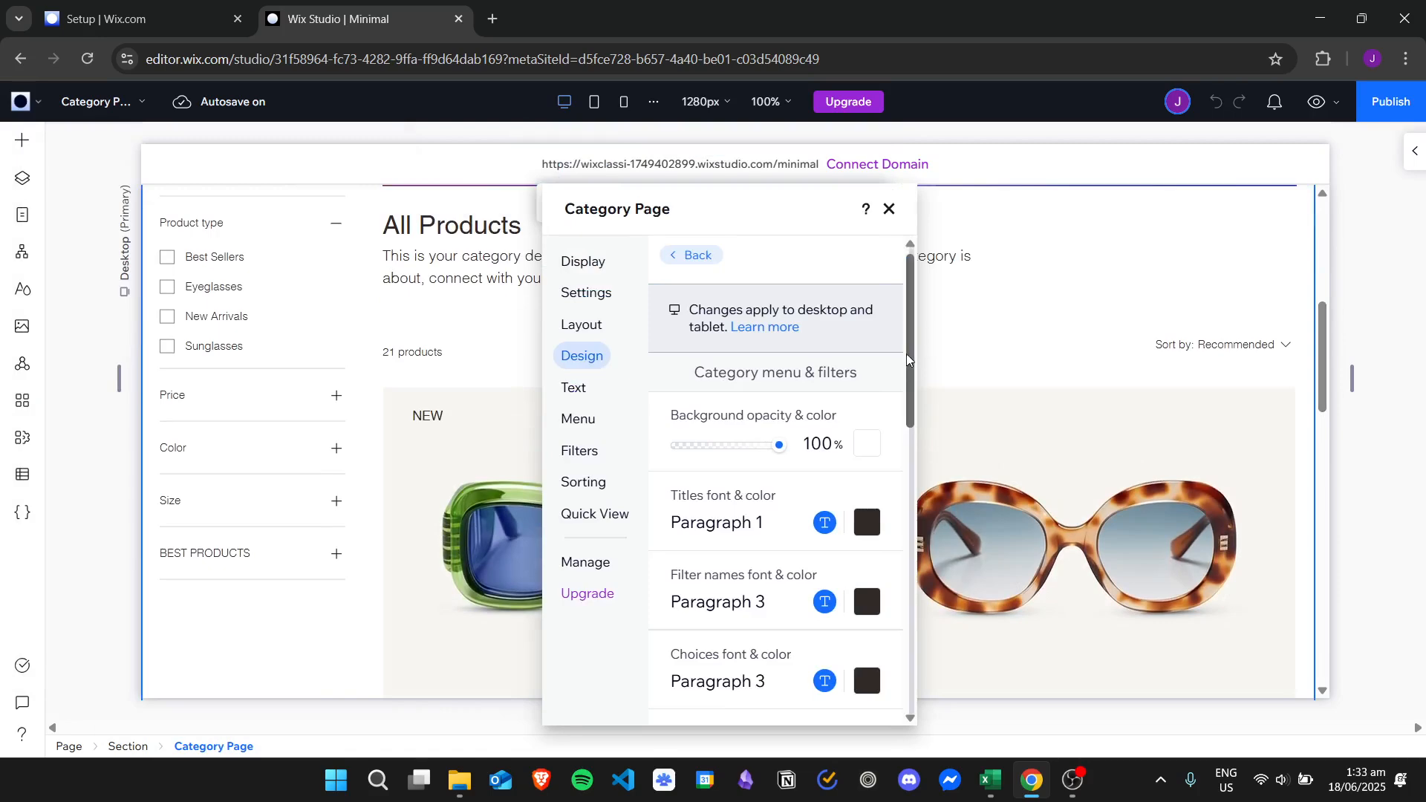
pyautogui.scroll(-1, 907, 357)
pyautogui.scroll(-1, 913, 365)
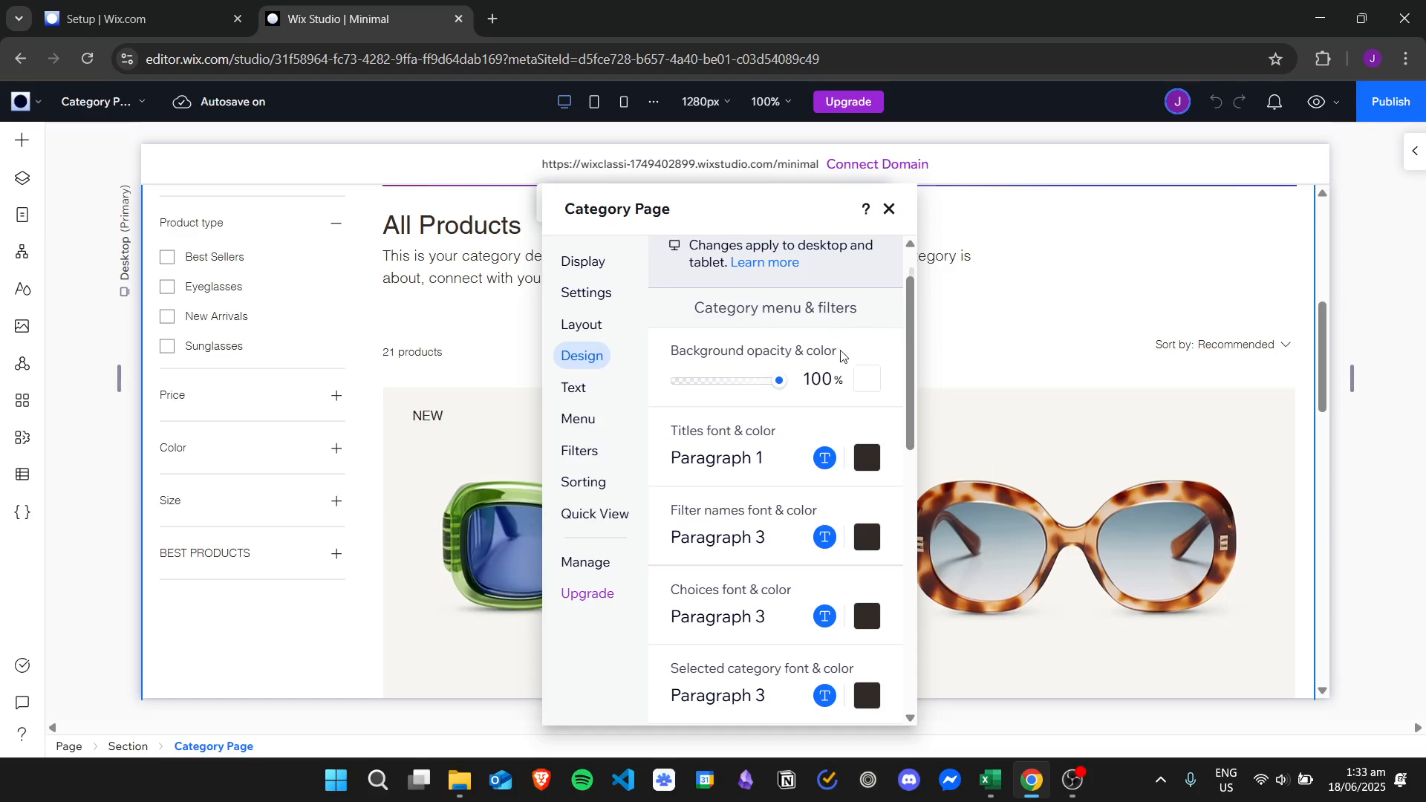
pyautogui.click(863, 381)
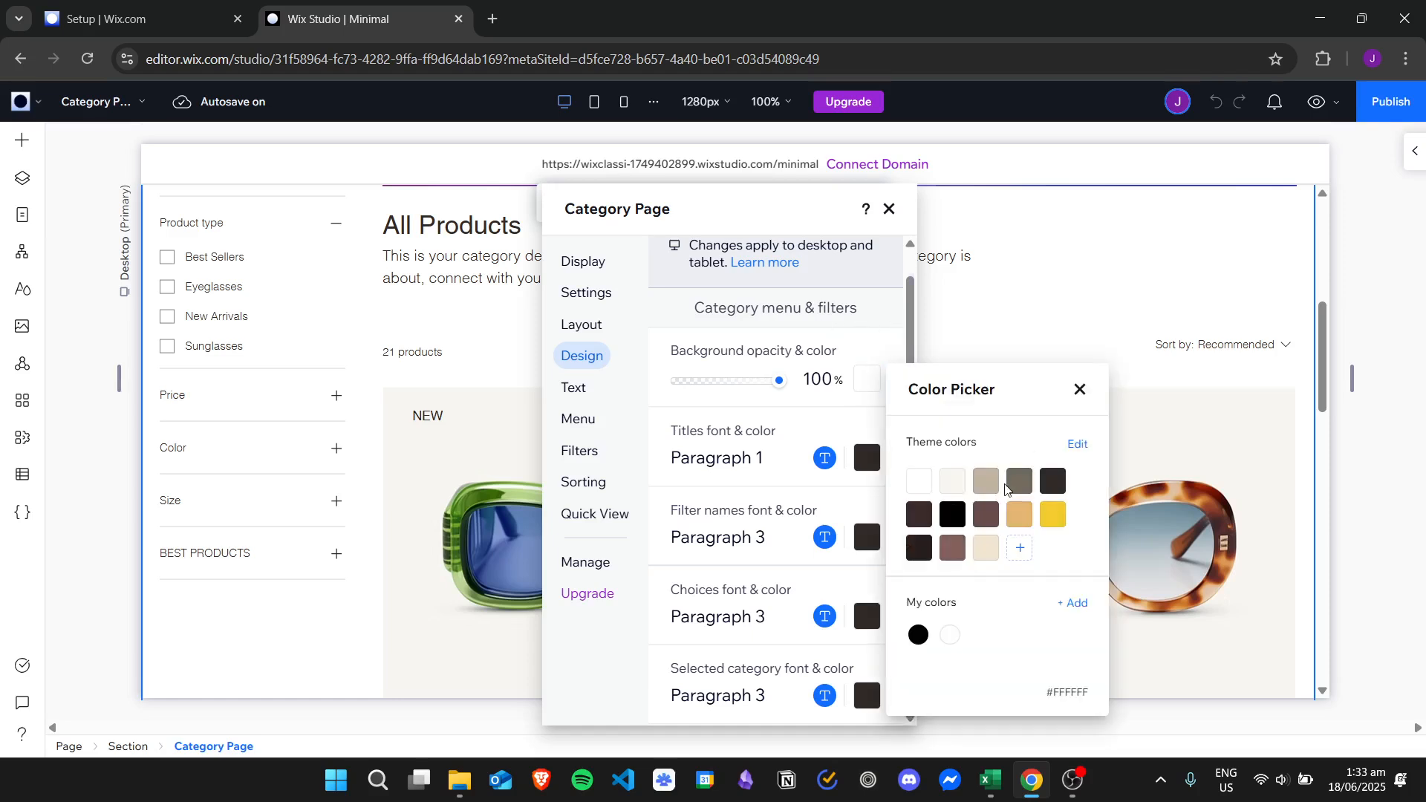
pyautogui.click(1053, 480)
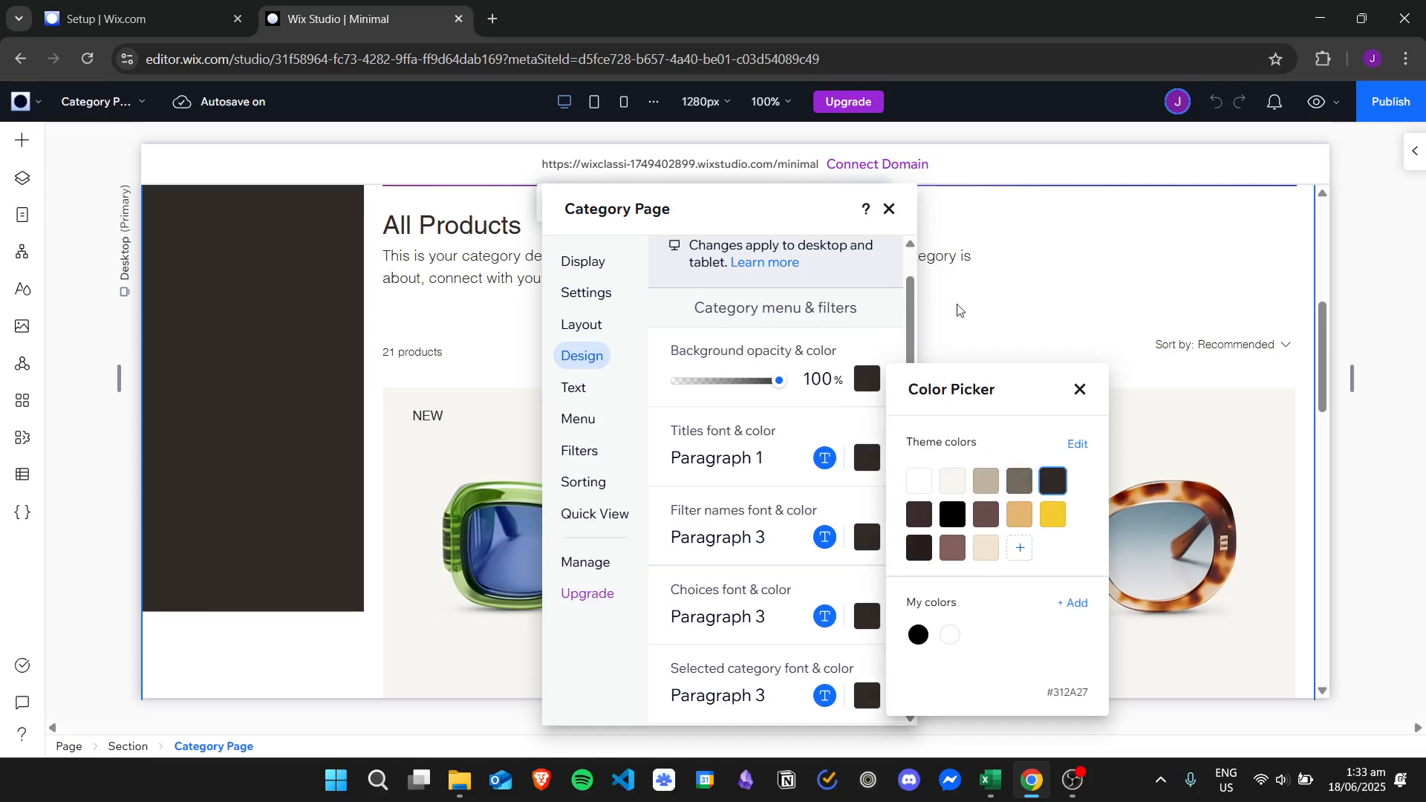
pyautogui.click(835, 341)
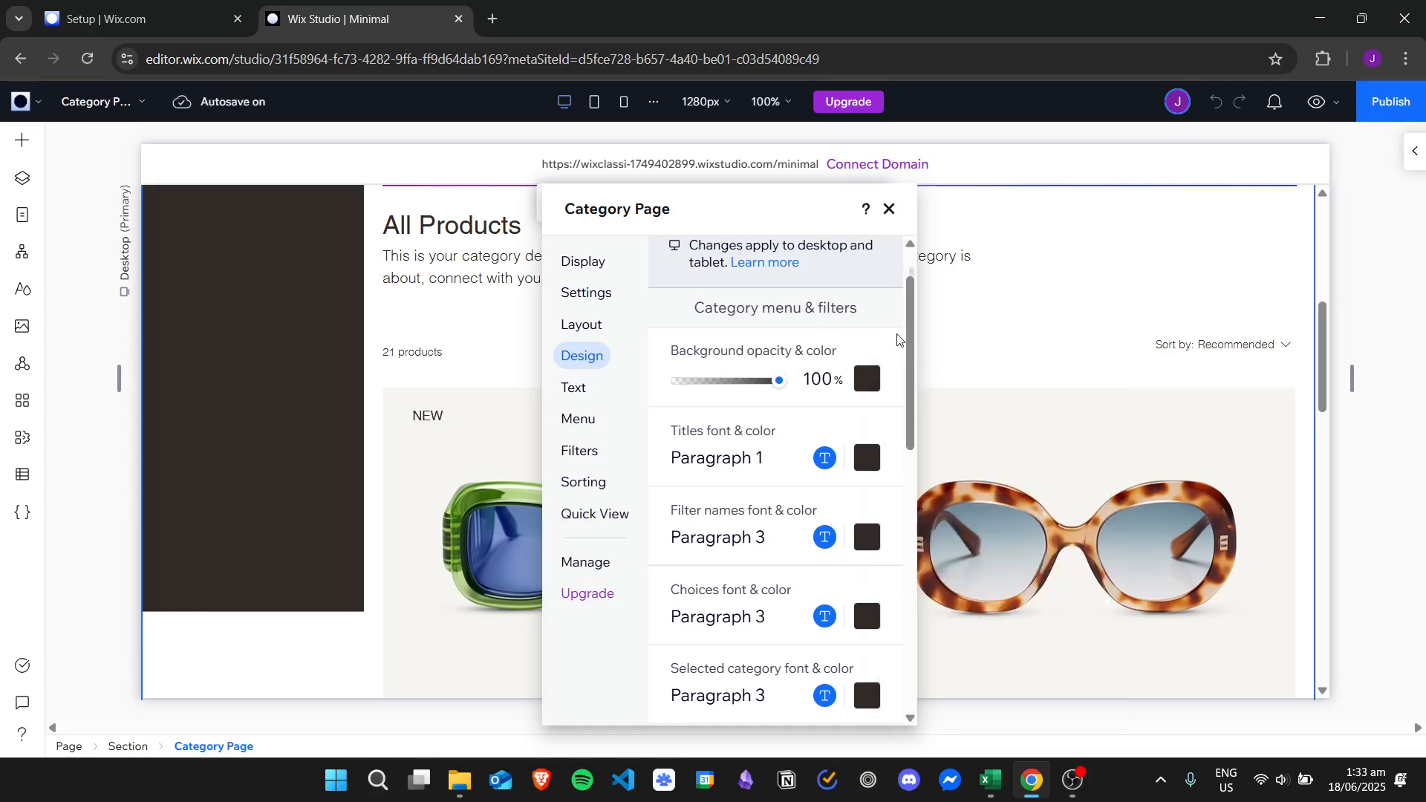
pyautogui.scroll(-1, 912, 324)
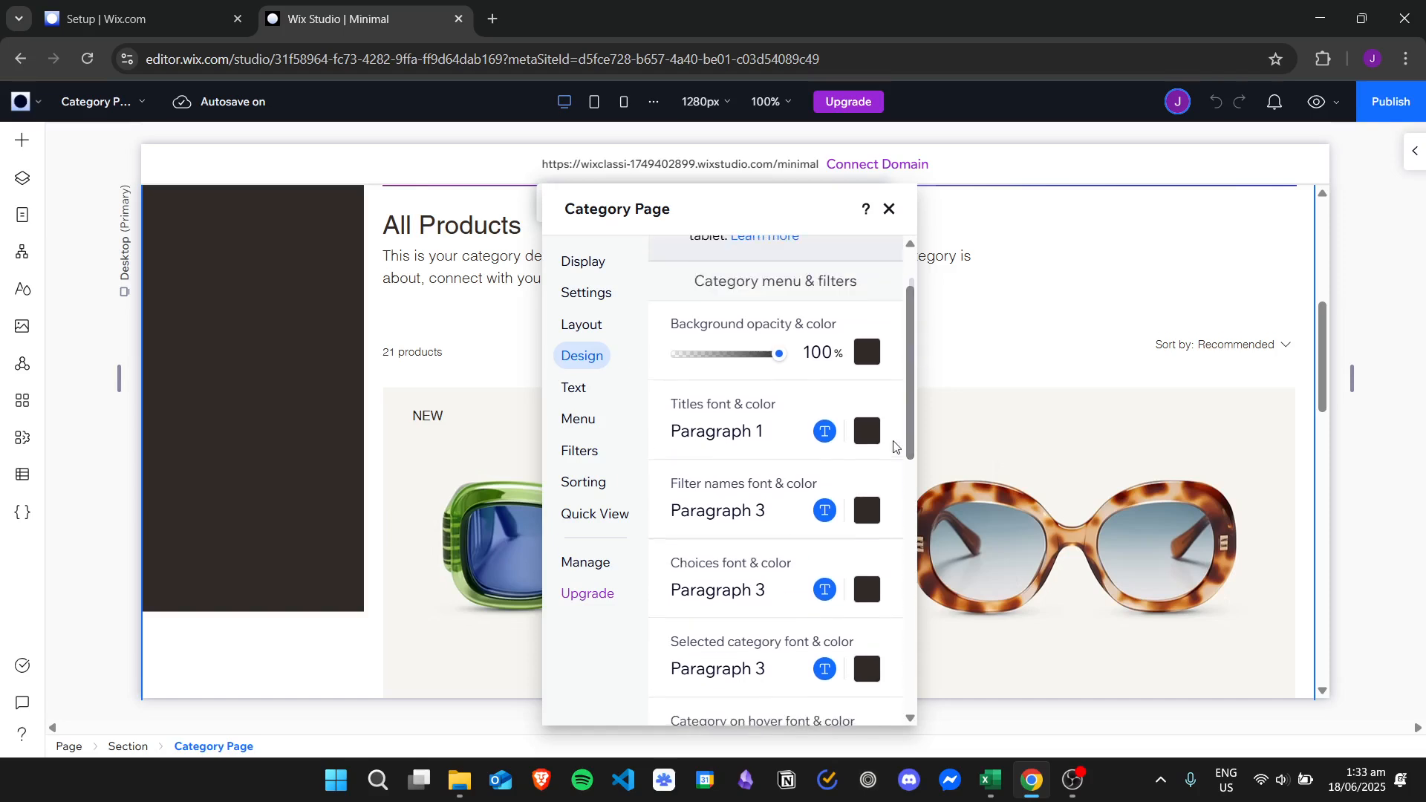
# Make the filter titles, filter names and filter choices white (Color 1).
pyautogui.click(866, 431)
pyautogui.click(919, 523)
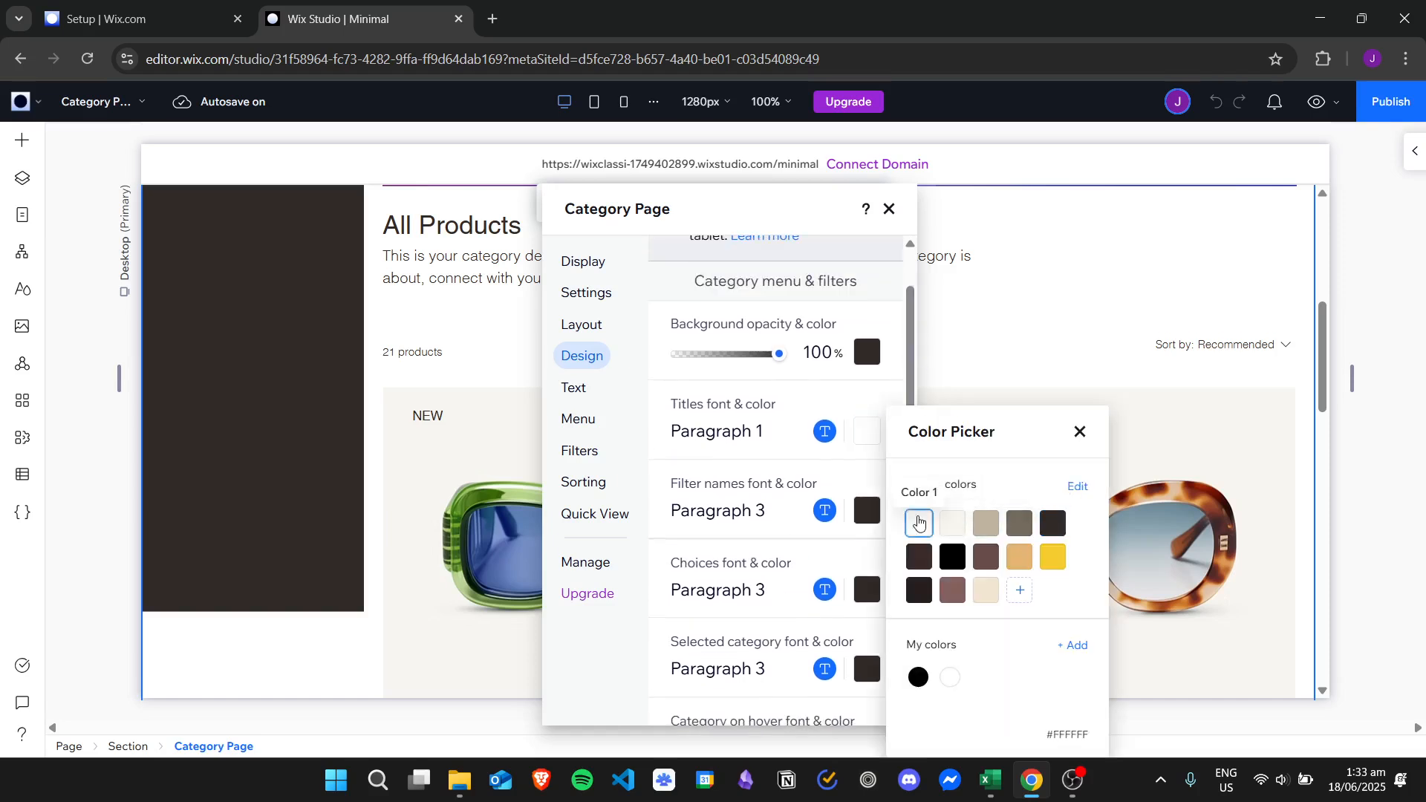
pyautogui.click(868, 511)
pyautogui.click(919, 523)
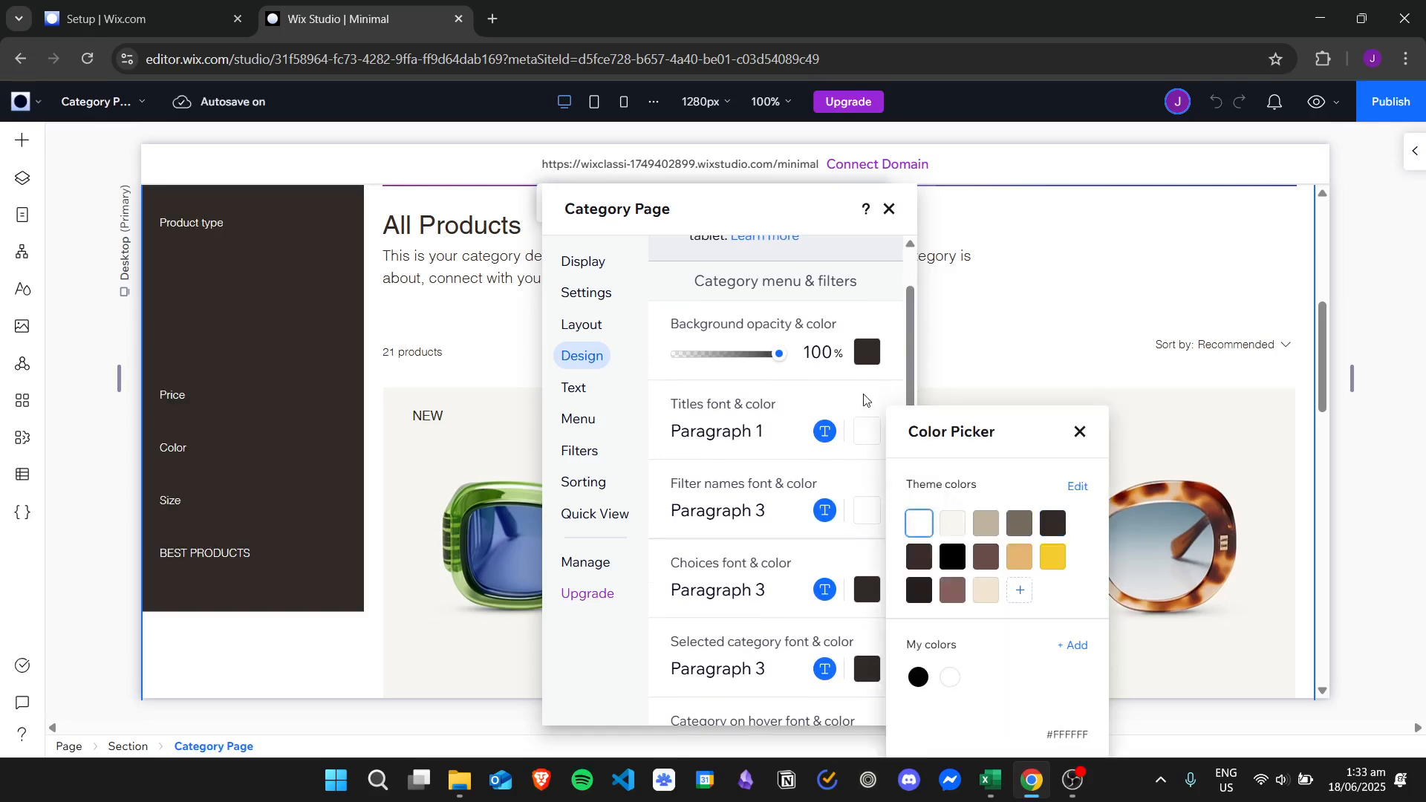
pyautogui.click(823, 403)
pyautogui.scroll(-2, 912, 444)
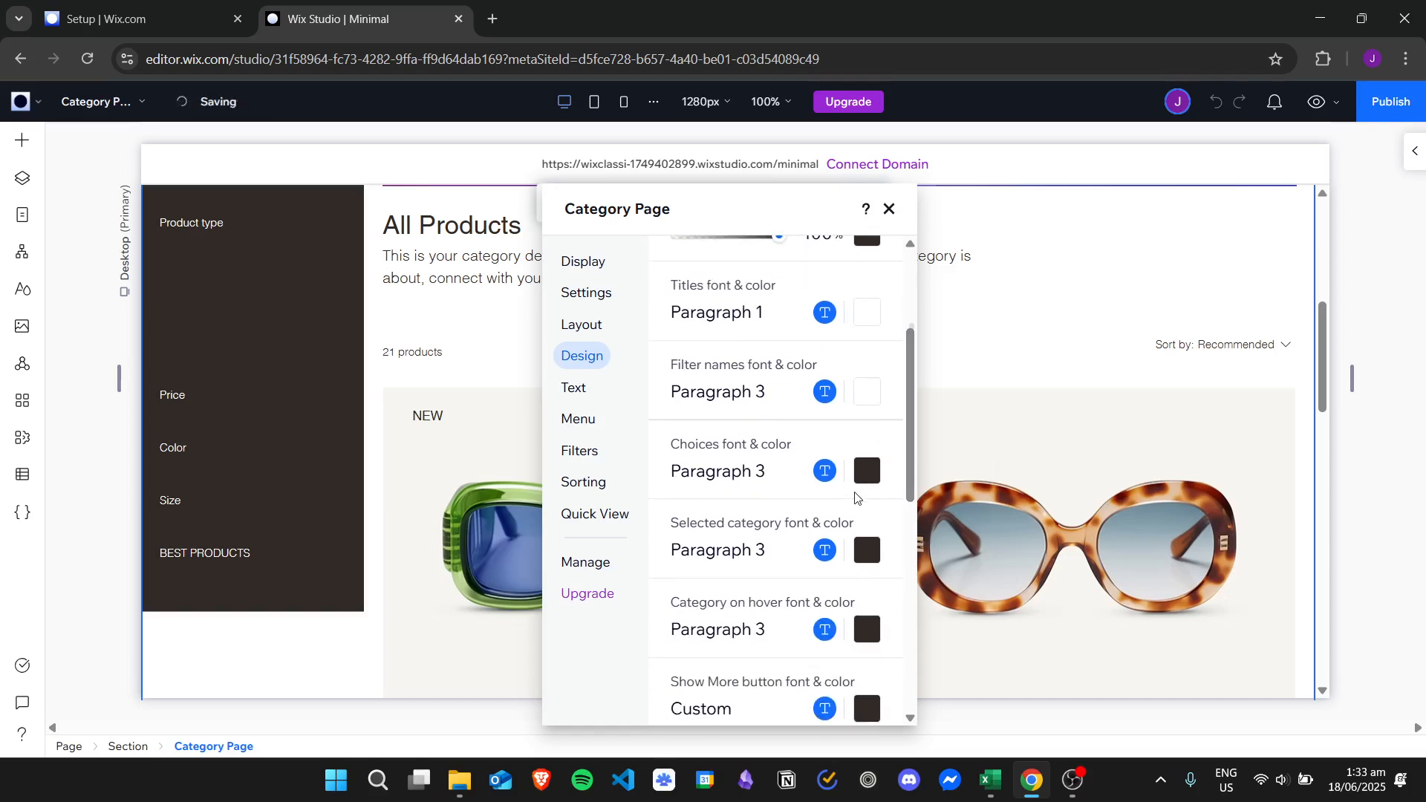
pyautogui.click(867, 478)
pyautogui.click(918, 514)
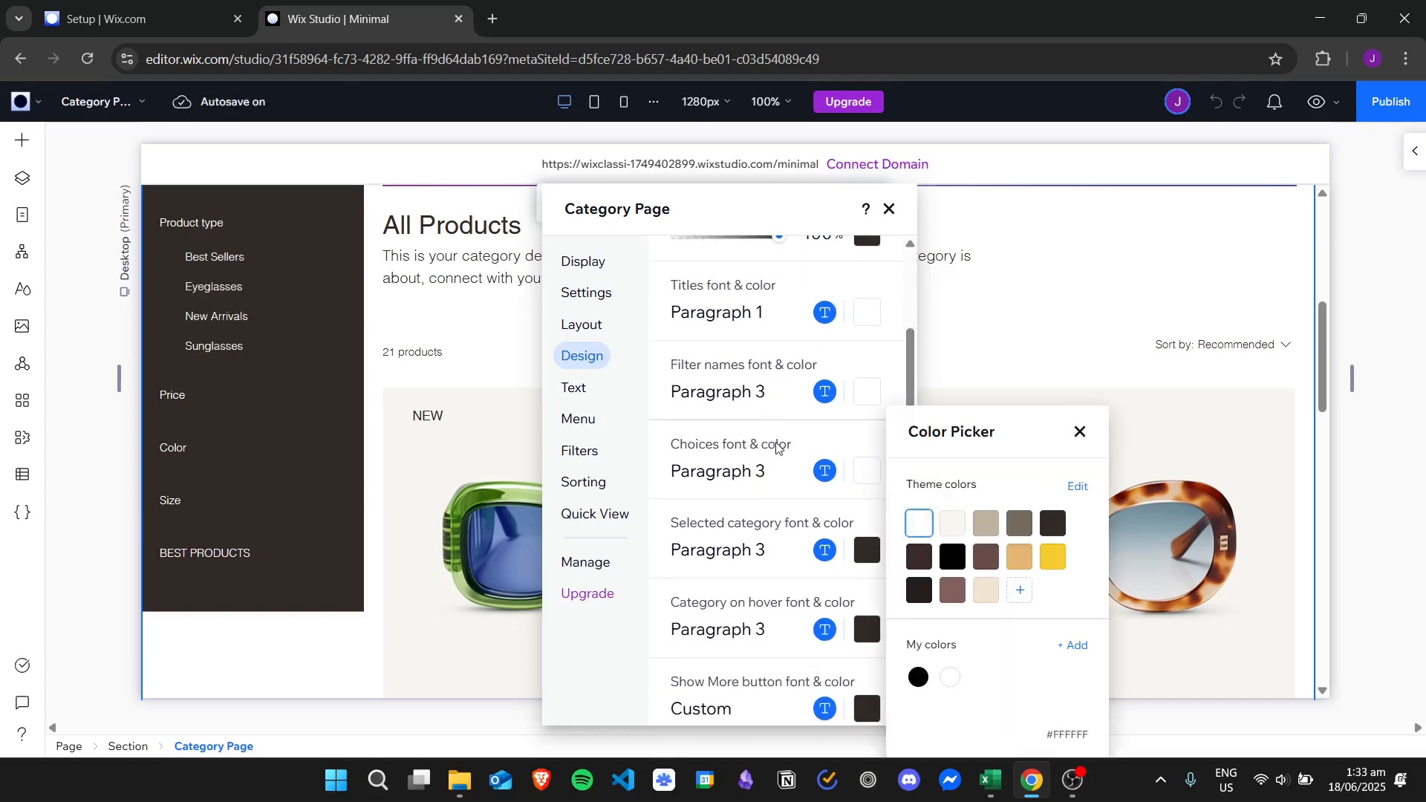
pyautogui.click(913, 375)
pyautogui.scroll(-2, 914, 393)
# Set the category hover, selected category, Show More and Clear Filters colours to white.
pyautogui.click(868, 518)
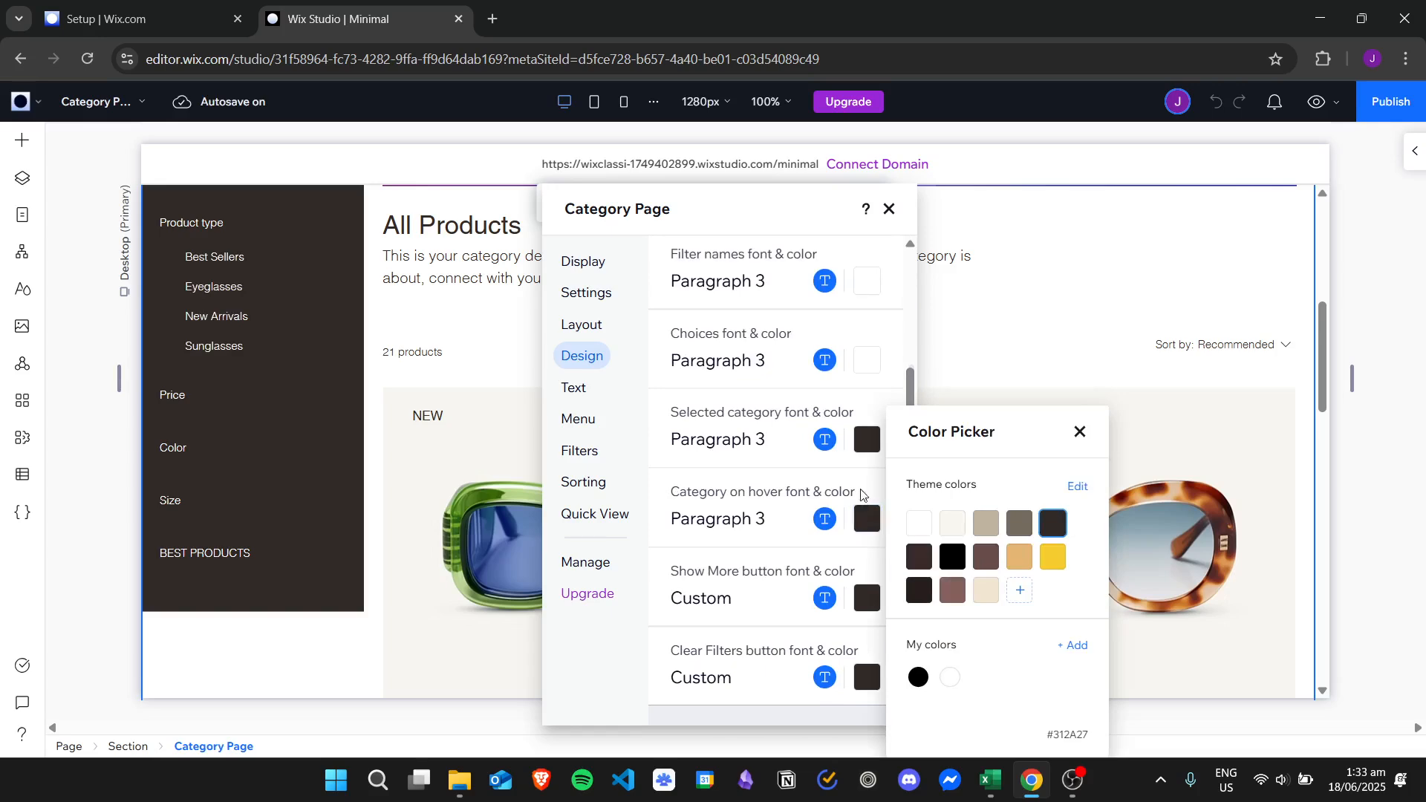
pyautogui.click(910, 531)
pyautogui.click(868, 444)
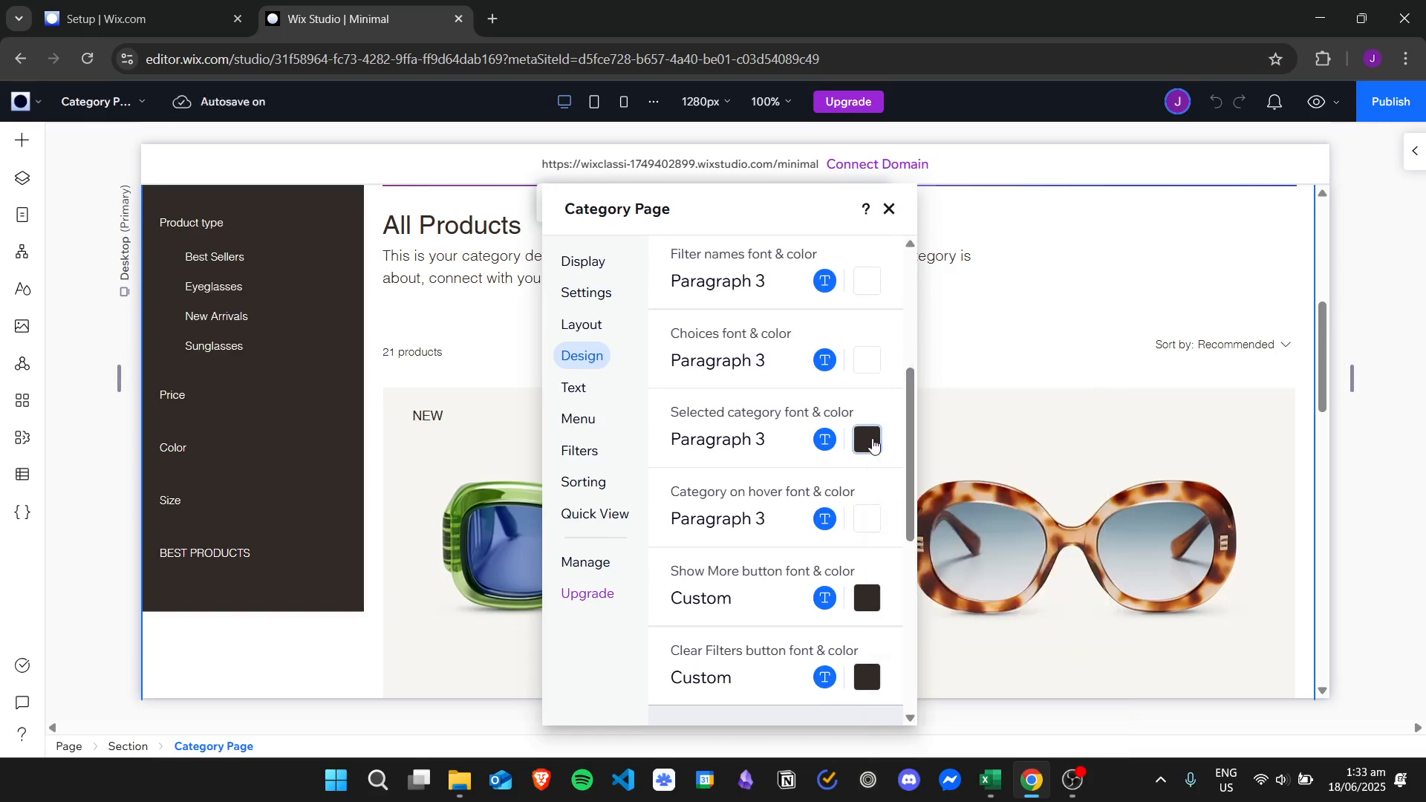
pyautogui.click(865, 440)
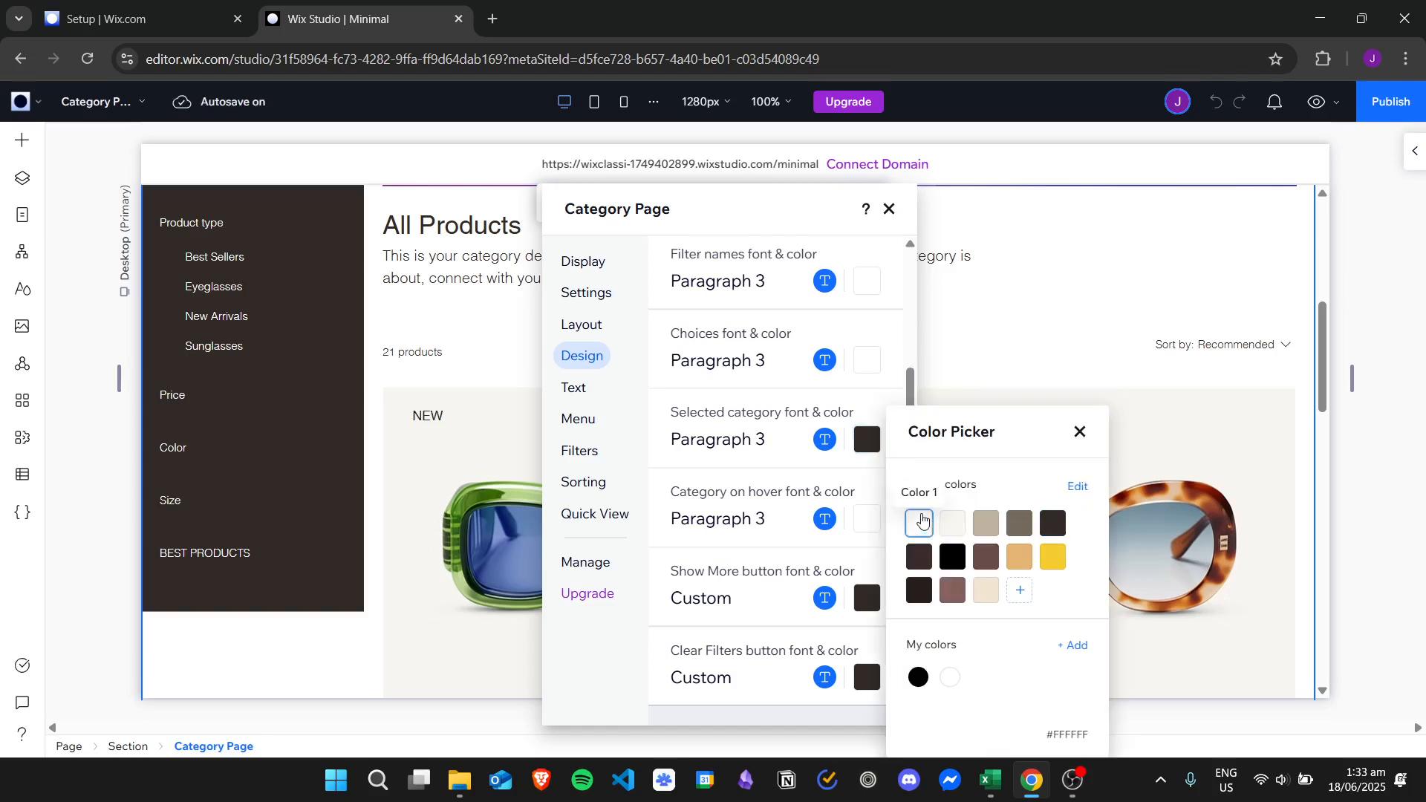
pyautogui.click(918, 523)
pyautogui.click(909, 380)
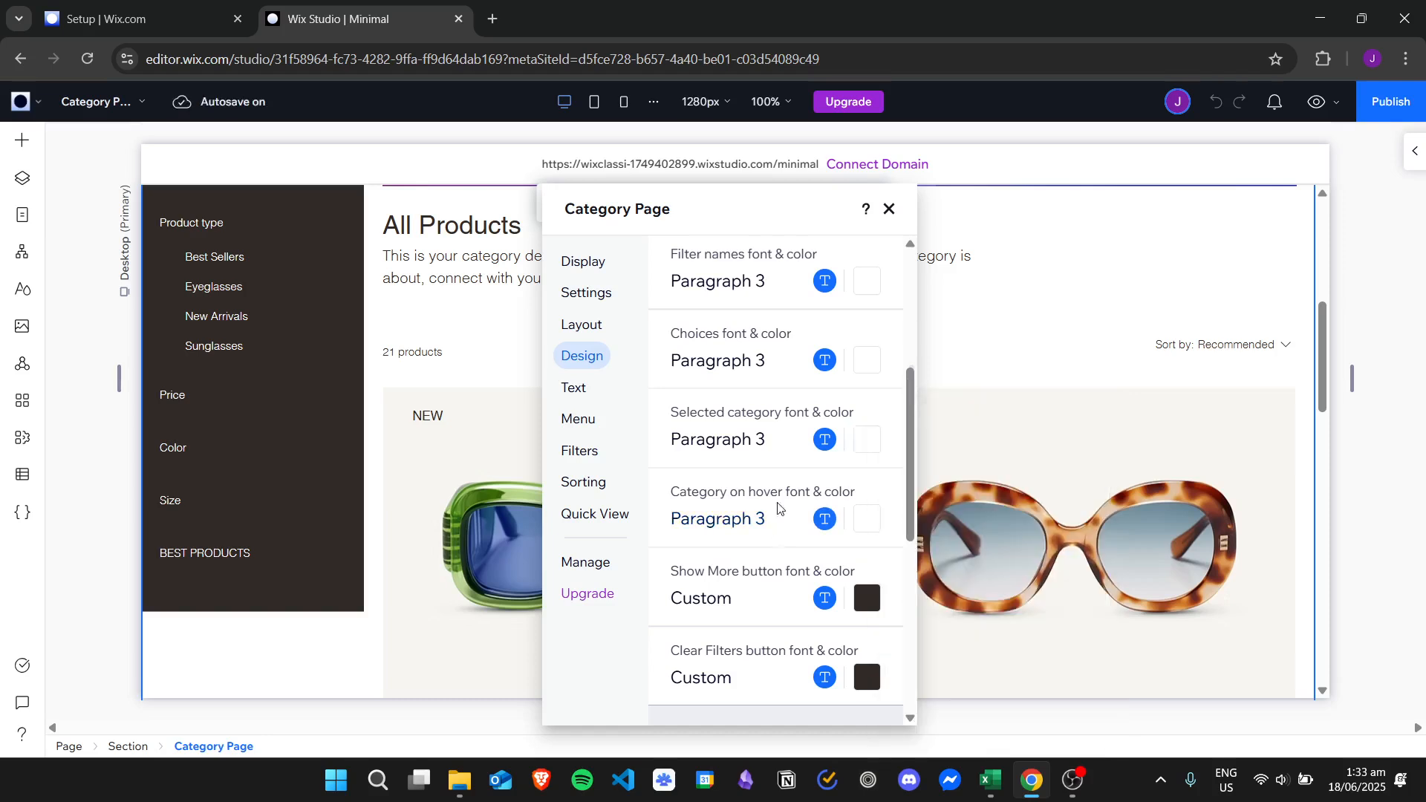
pyautogui.moveTo(912, 444); pyautogui.dragTo(924, 511)
pyautogui.click(866, 407)
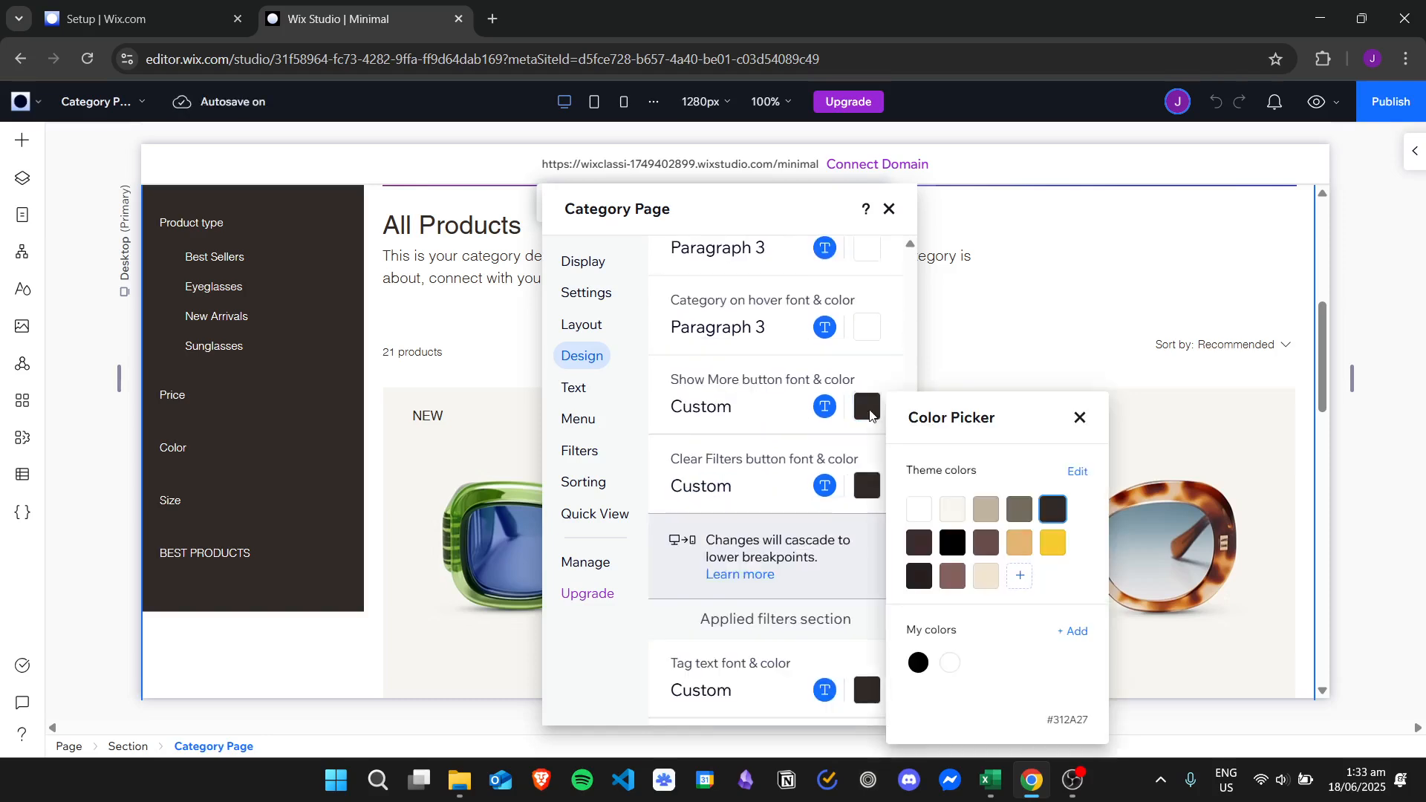
pyautogui.click(918, 509)
pyautogui.click(853, 485)
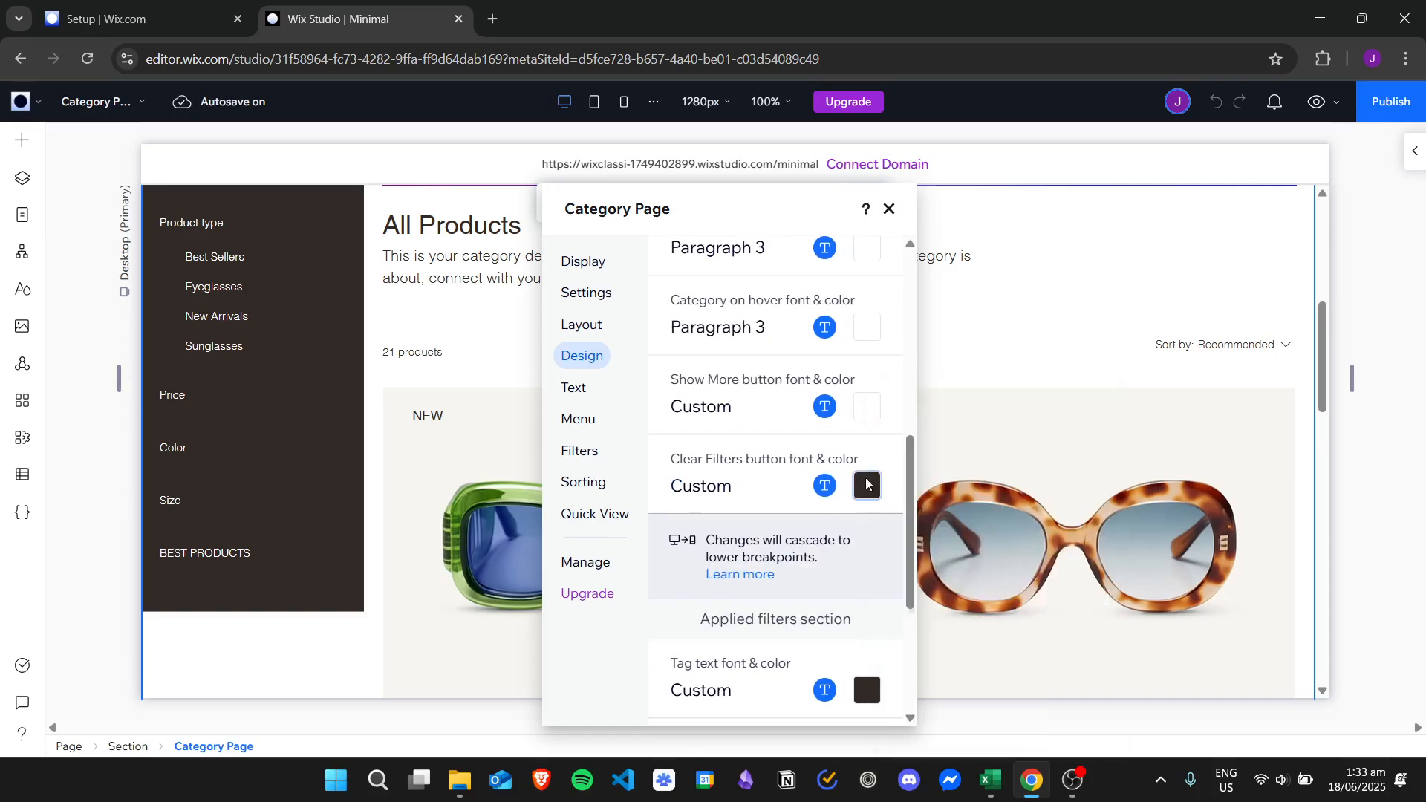
pyautogui.click(867, 485)
pyautogui.click(921, 521)
pyautogui.click(763, 458)
# Make the applied-filter tag text, fill and border white, and close the settings panel.
pyautogui.scroll(-3, 908, 457)
pyautogui.click(867, 484)
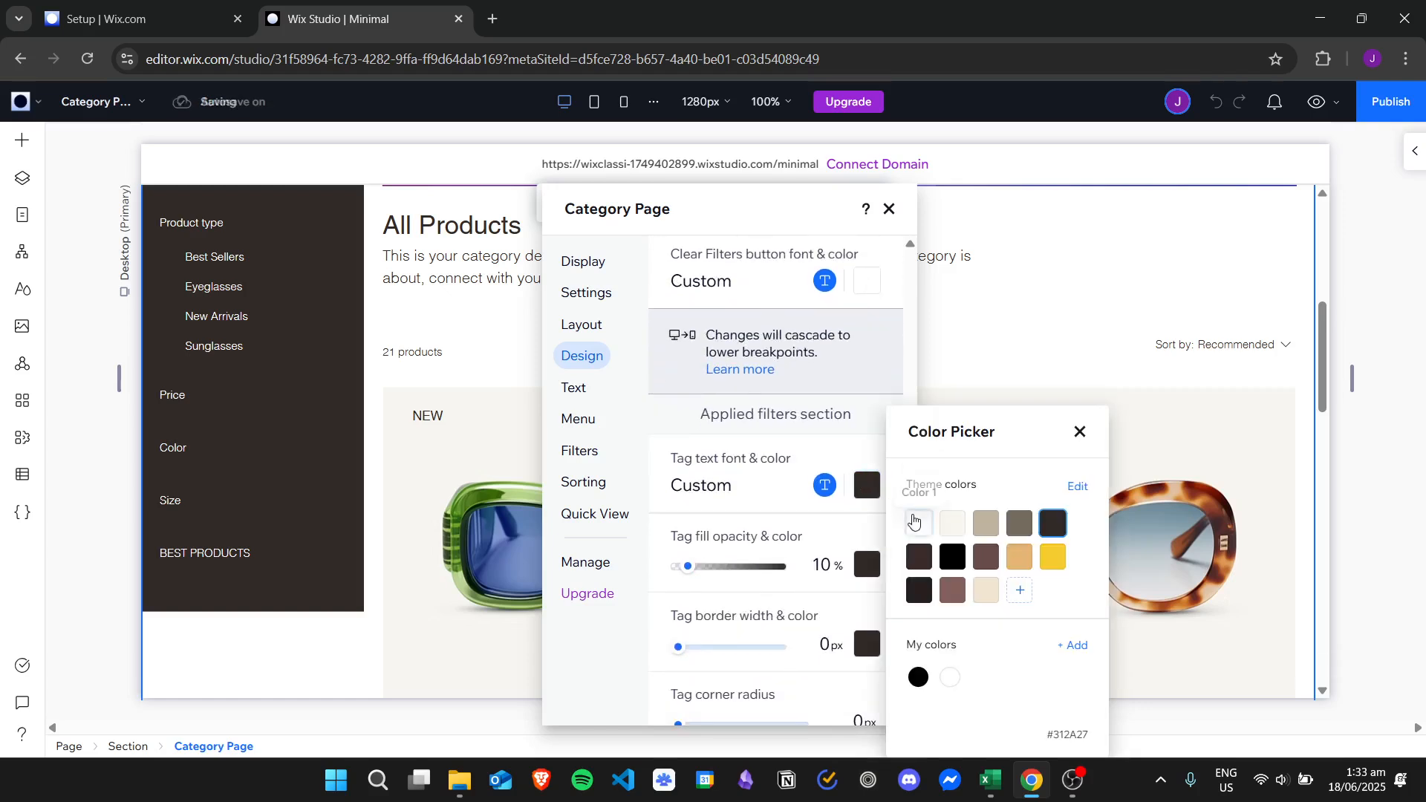
pyautogui.click(913, 523)
pyautogui.click(748, 458)
pyautogui.scroll(-2, 905, 498)
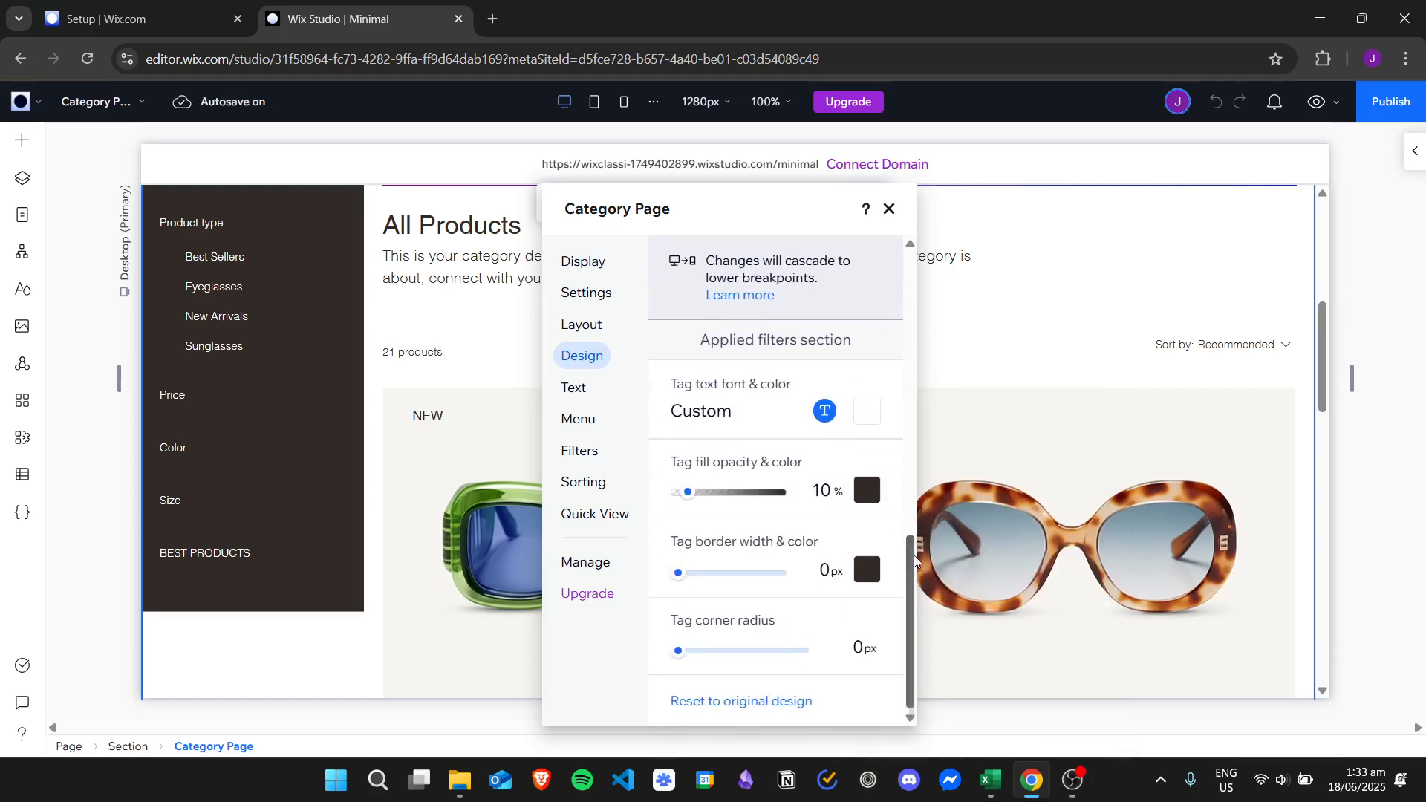
pyautogui.click(866, 490)
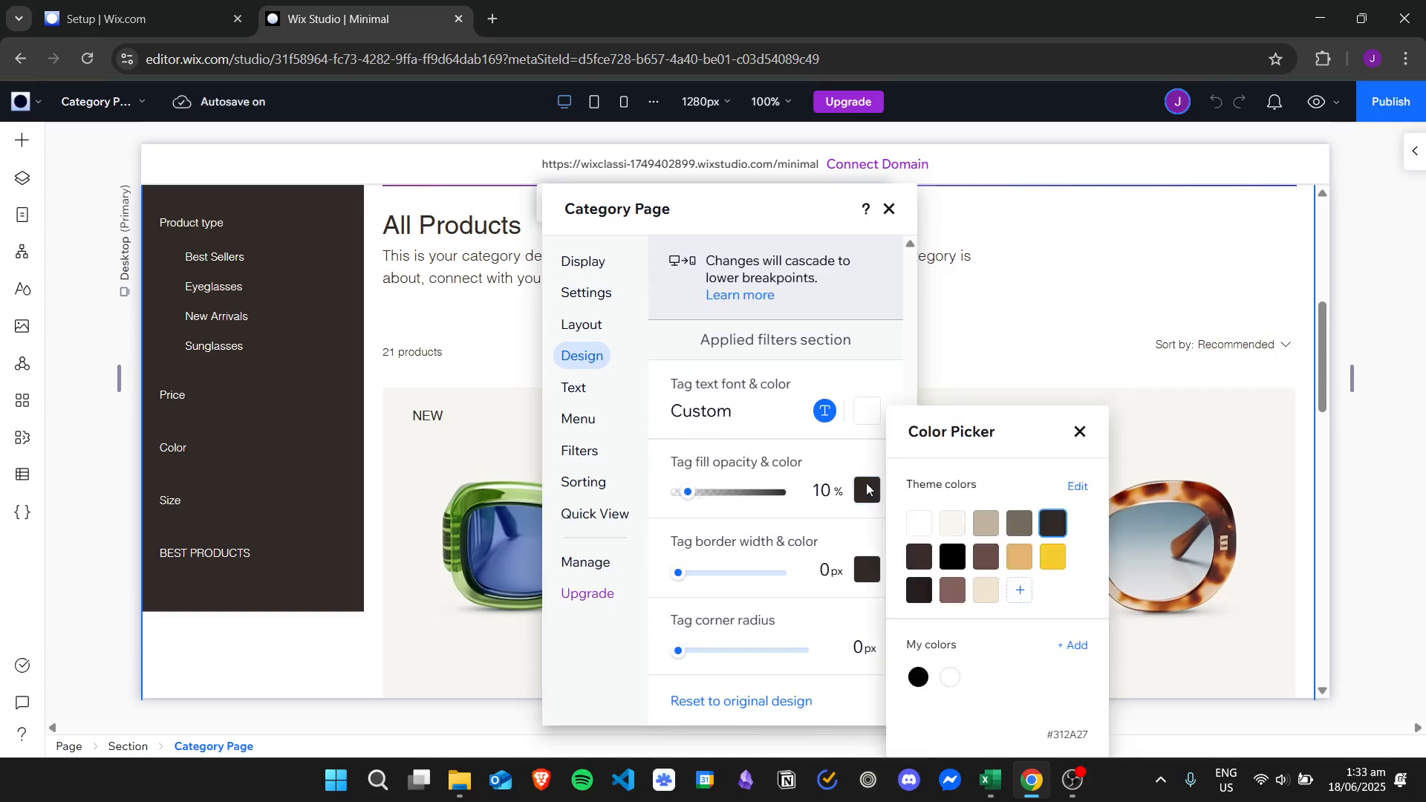
pyautogui.click(919, 523)
pyautogui.click(881, 490)
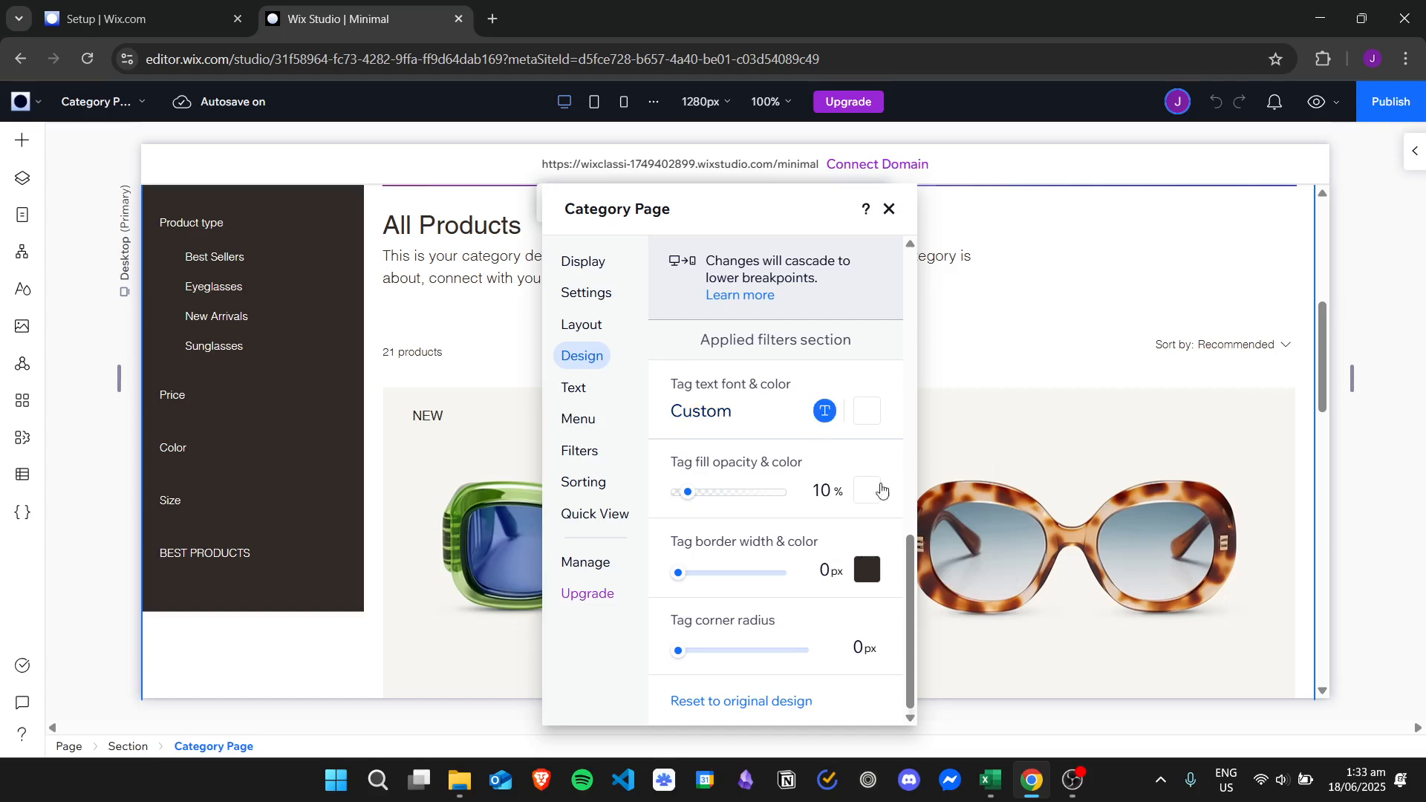
pyautogui.click(875, 564)
pyautogui.click(919, 520)
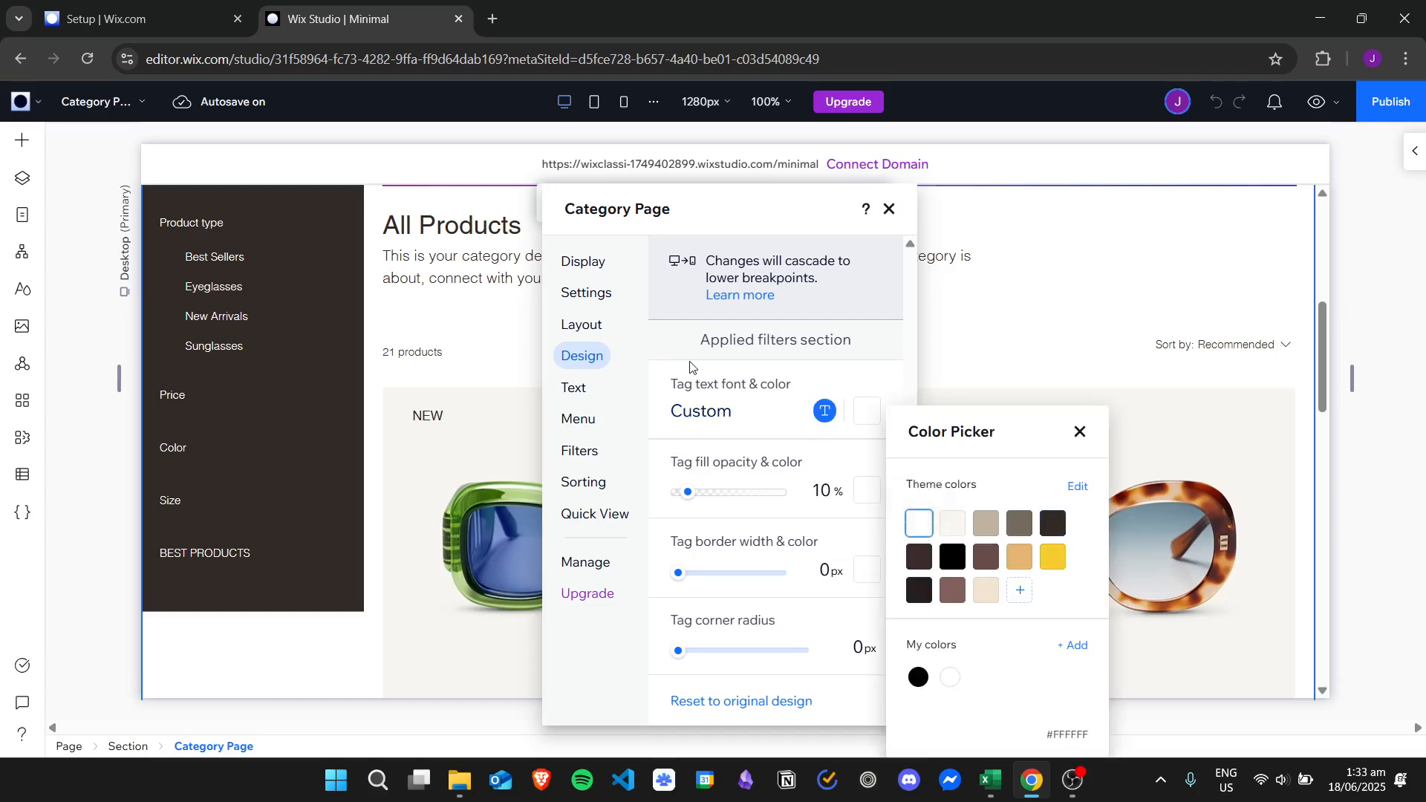
pyautogui.press('Escape')
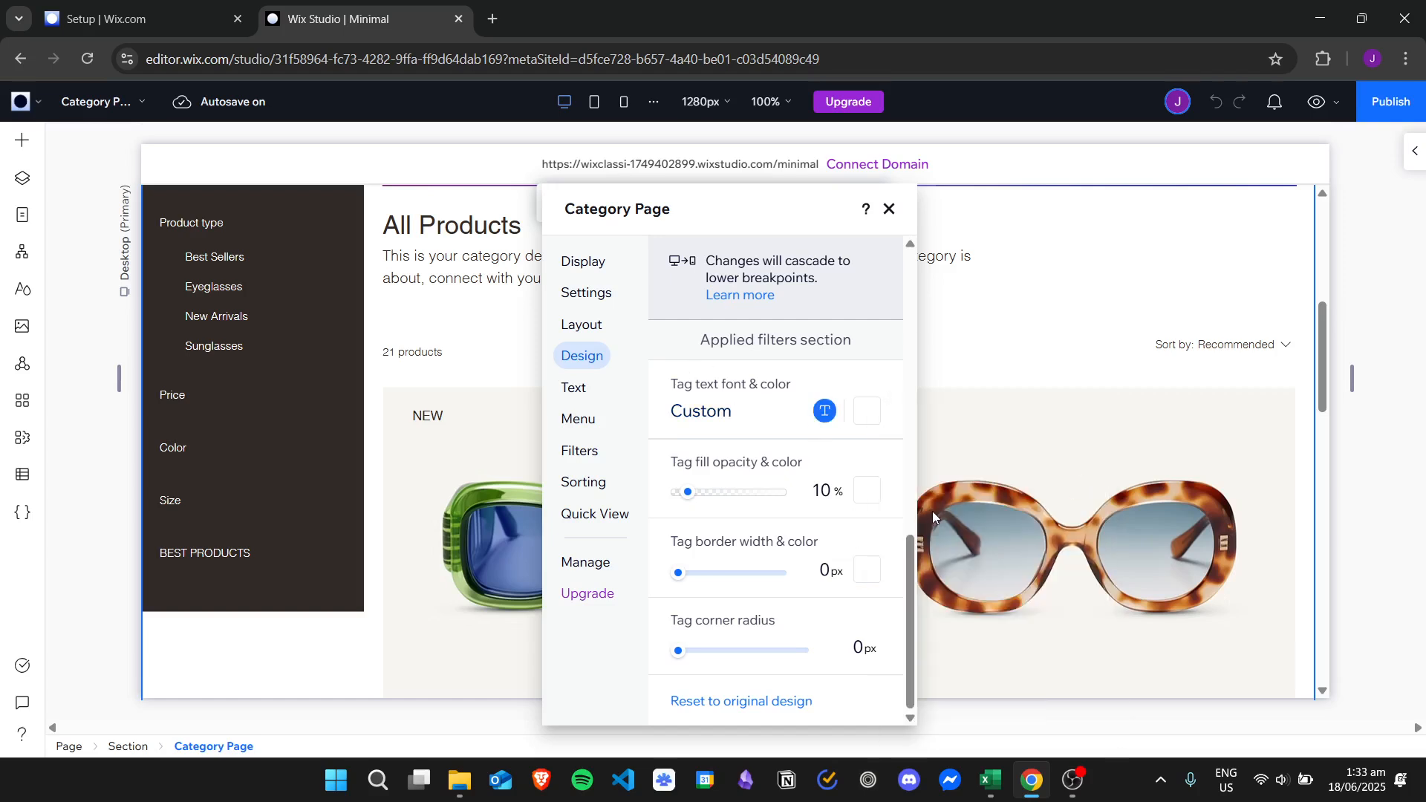
pyautogui.click(1047, 248)
# Scroll the canvas back up to the banner and the white FILTER heading on the dark sidebar.
pyautogui.moveTo(1325, 310); pyautogui.dragTo(1399, 300)
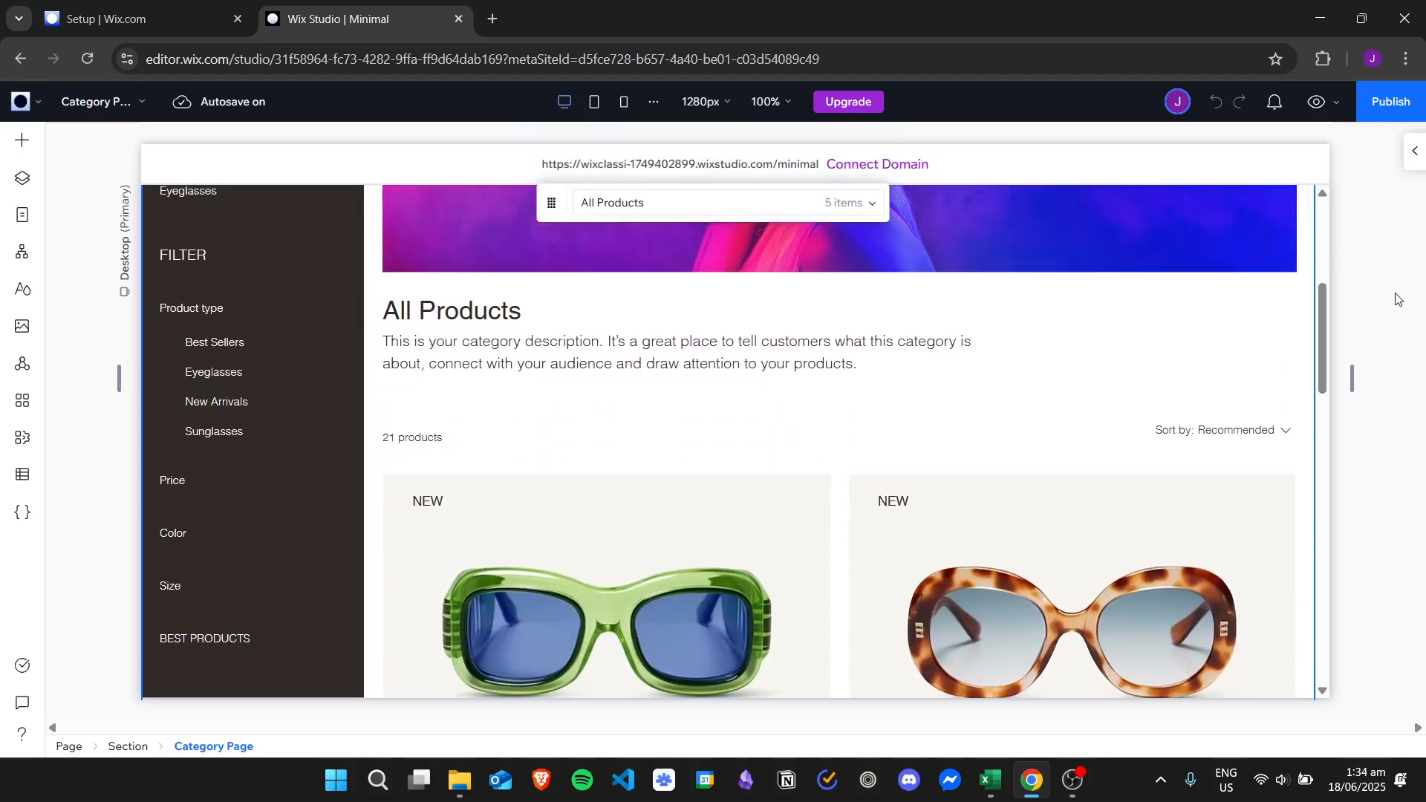